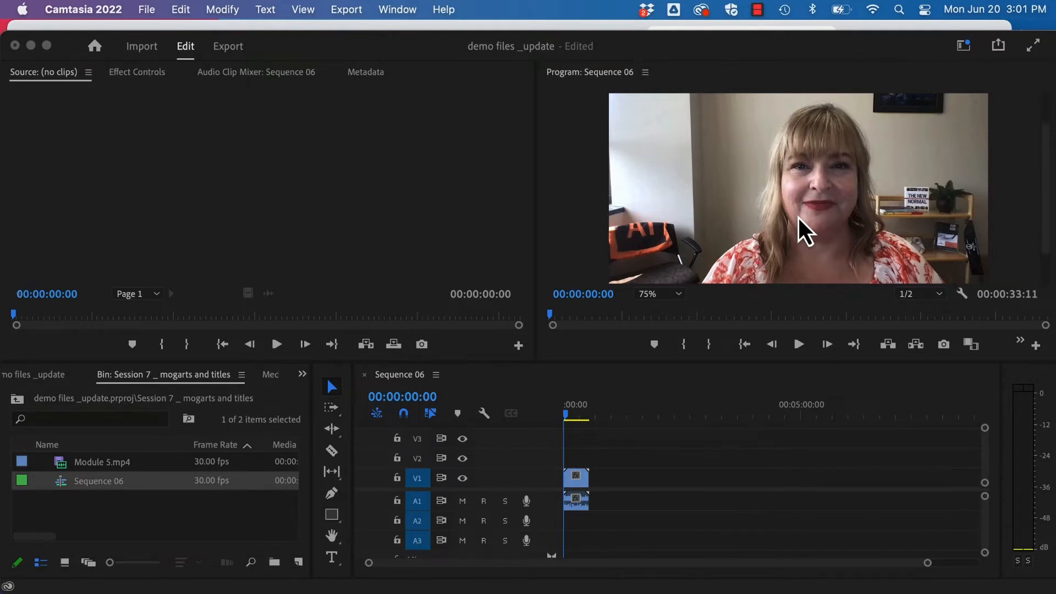
- Switch to the Captions and Graphics workspace and reset it to its saved layout
click(964, 46)
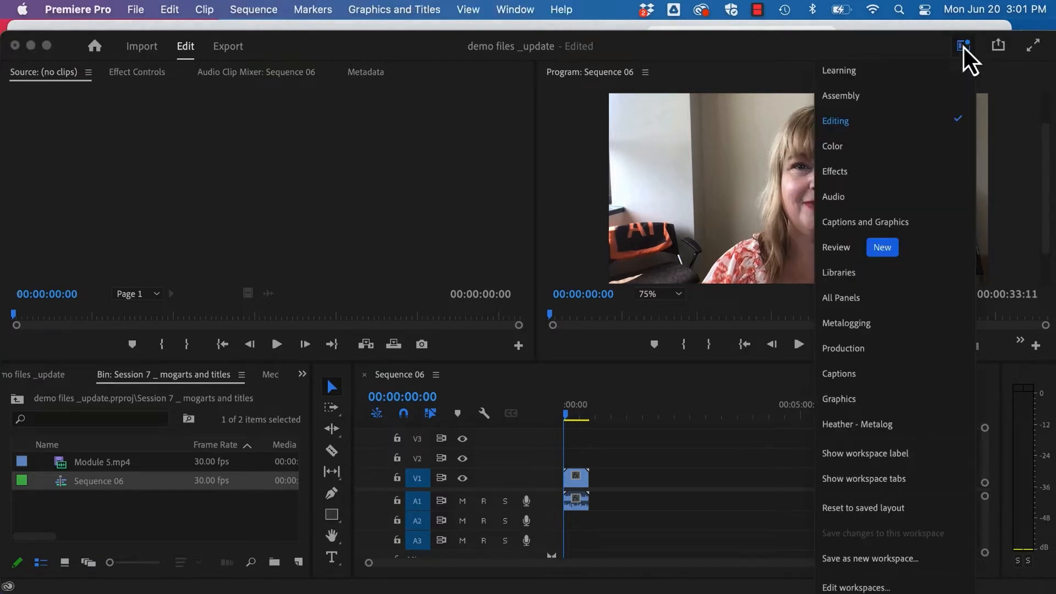
click(891, 222)
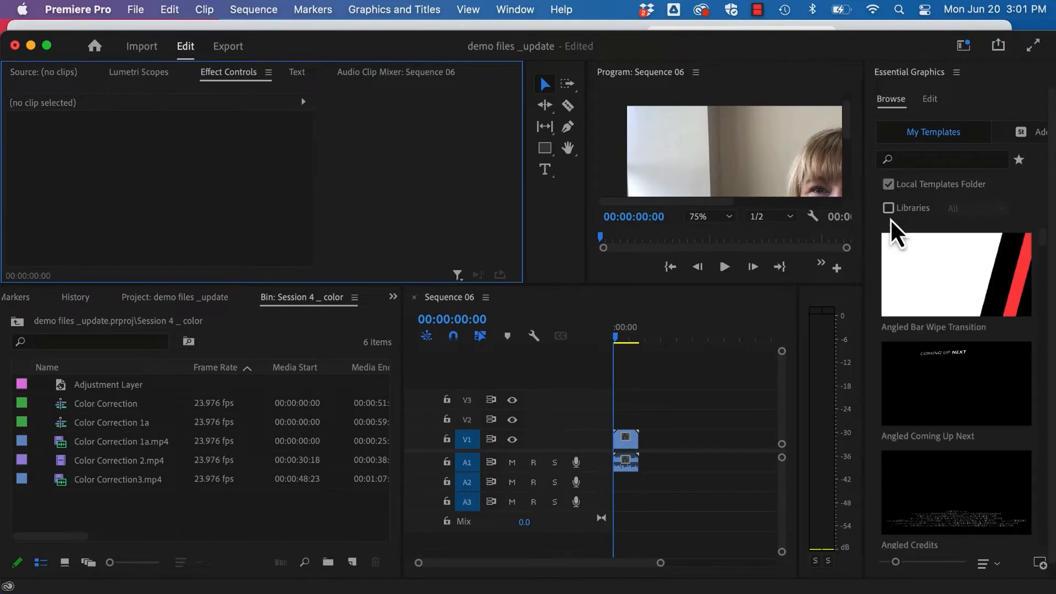
click(960, 46)
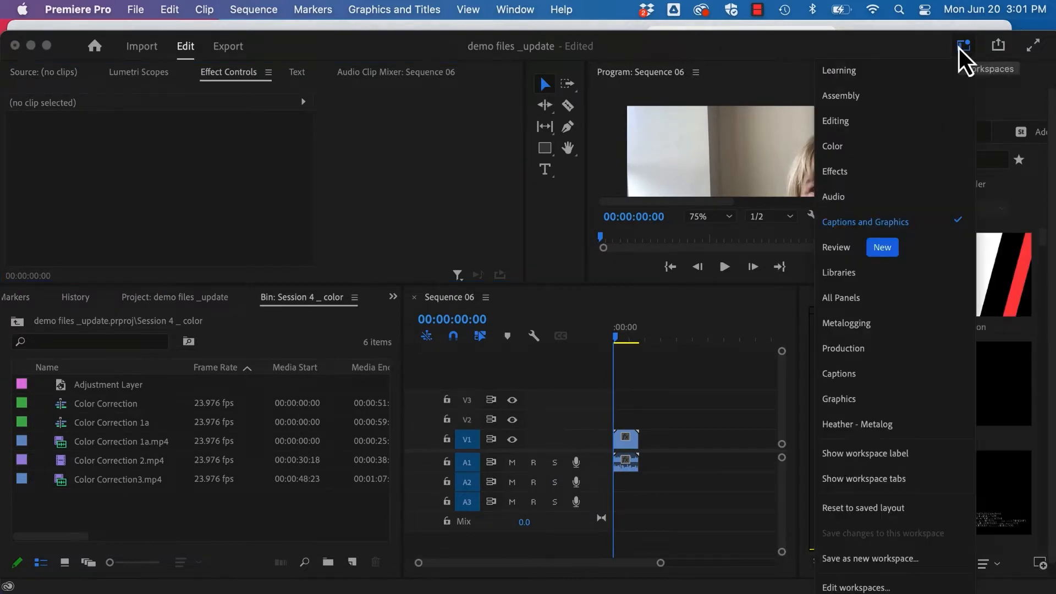
click(850, 507)
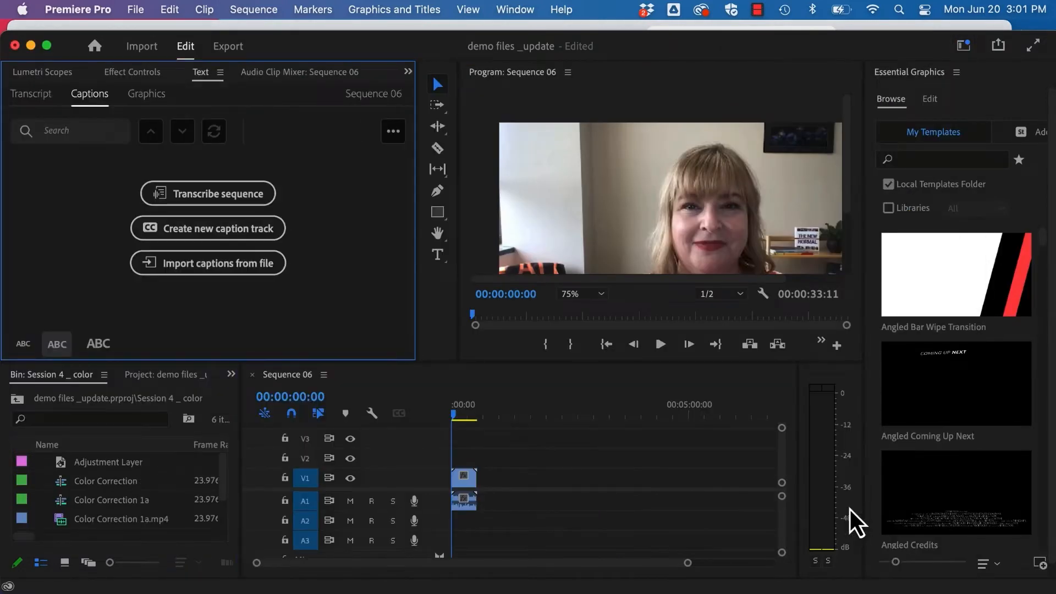
- Move the playhead to 00:00:07:00 in Sequence 06 and mute audio track A1
drag(457, 420, 461, 422)
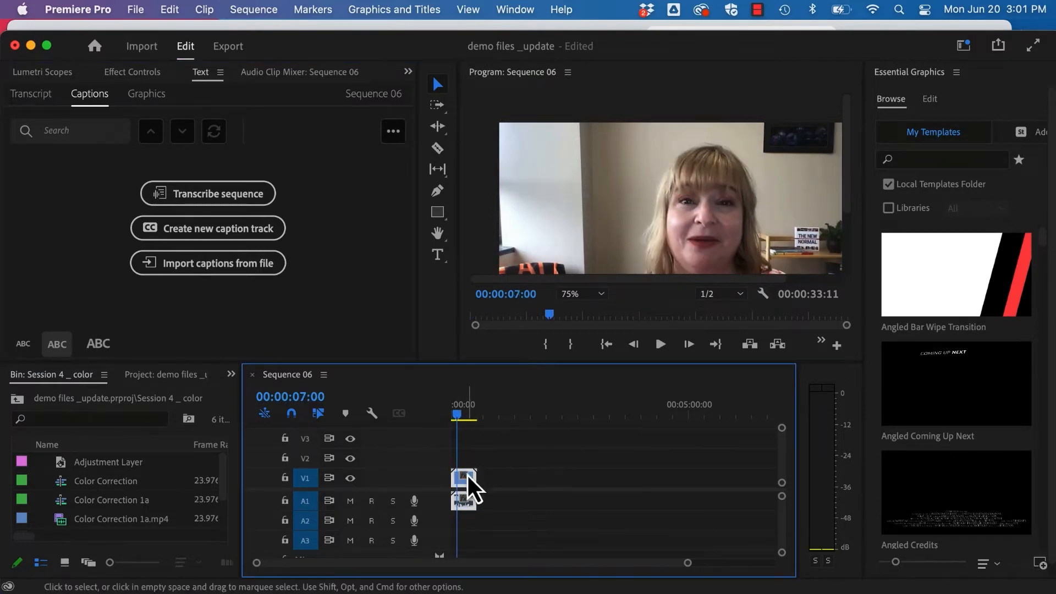
click(351, 502)
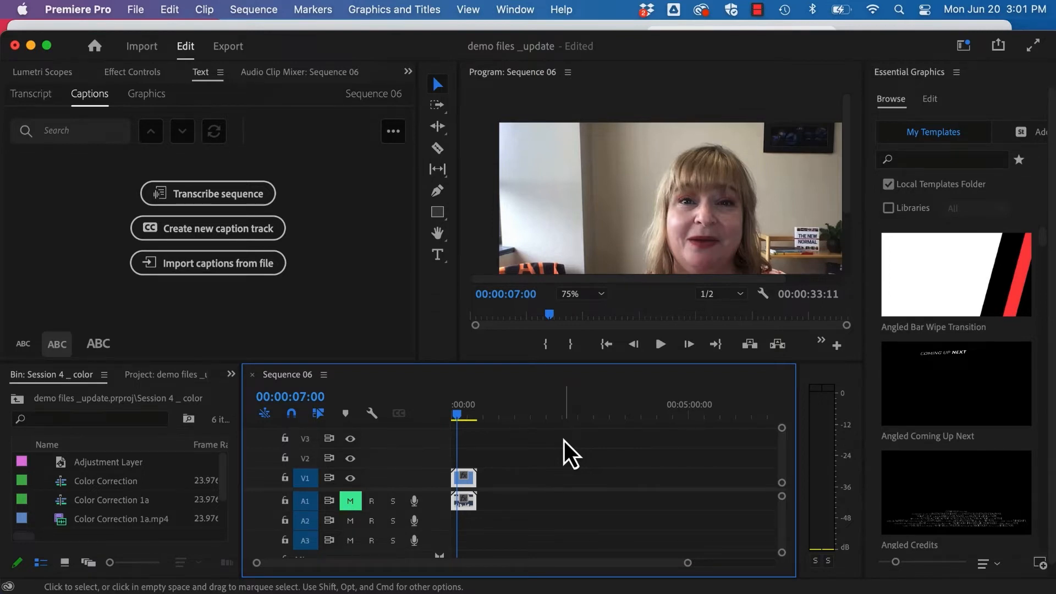
- Add a new rectangle graphic layer above the video at the playhead
click(392, 10)
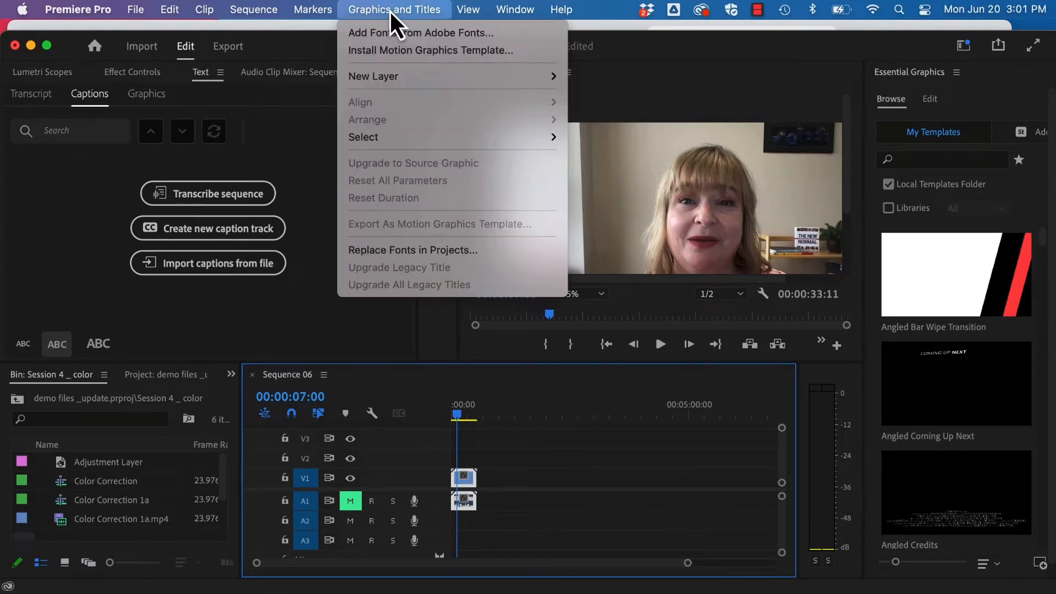
mouse_move(385, 75)
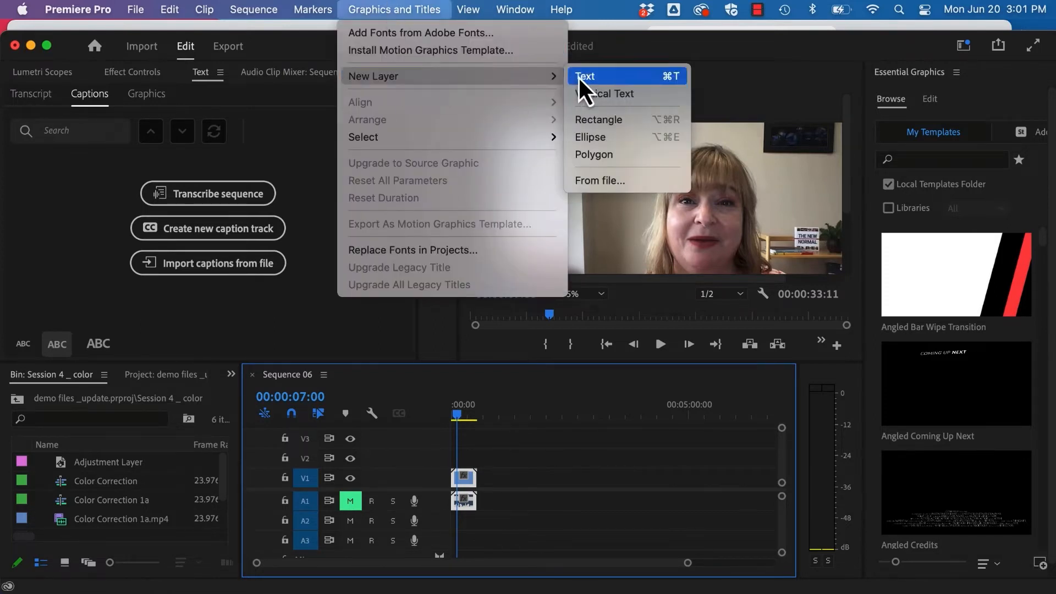
click(604, 122)
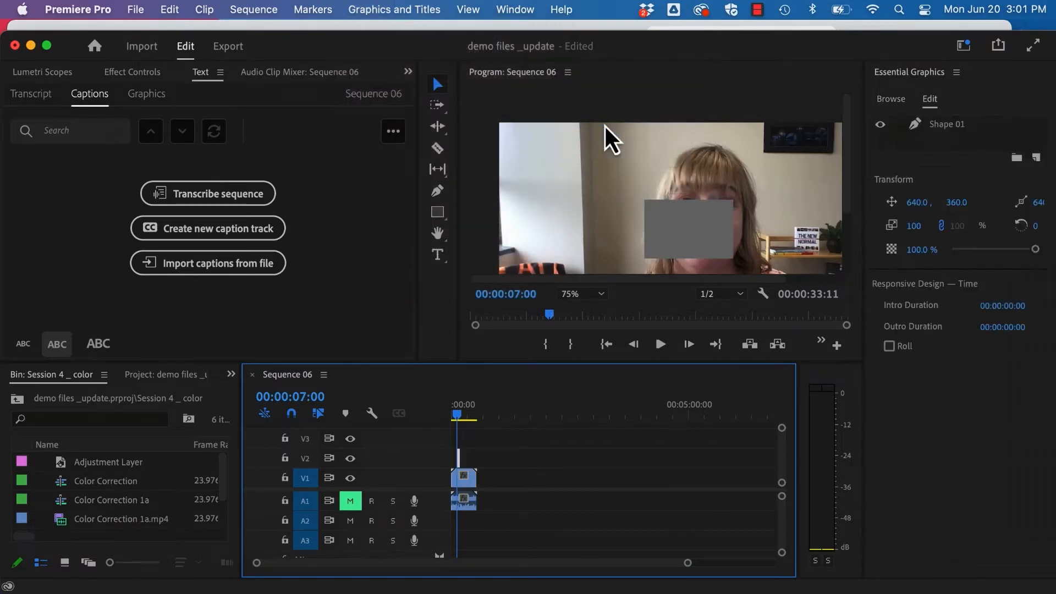
- Move the rectangle to the frame's lower-left area at about 136, 556 and resize it to about 664 by 124
click(599, 295)
click(579, 371)
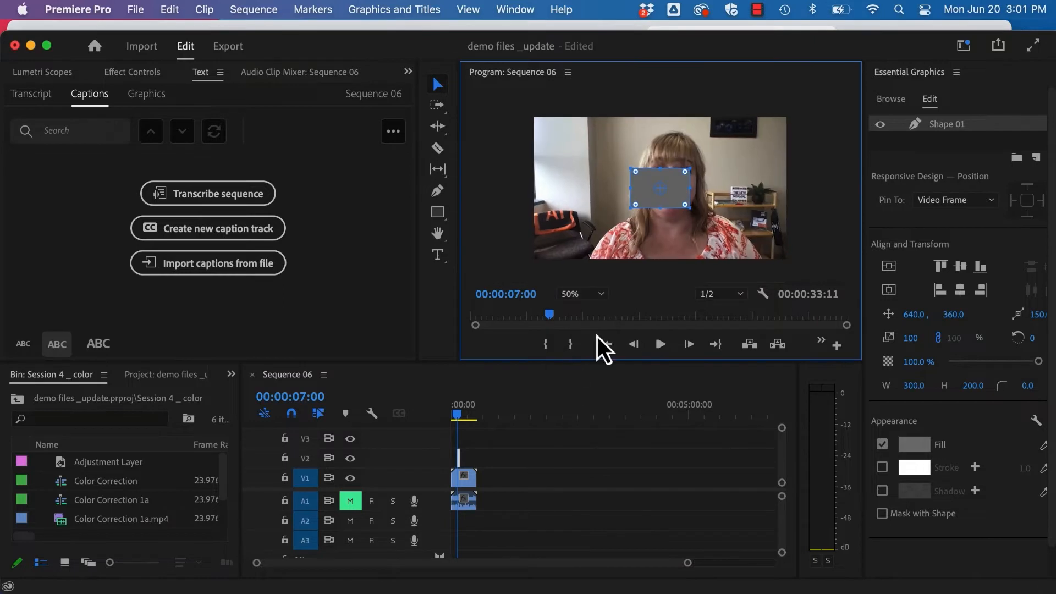
drag(678, 187, 660, 229)
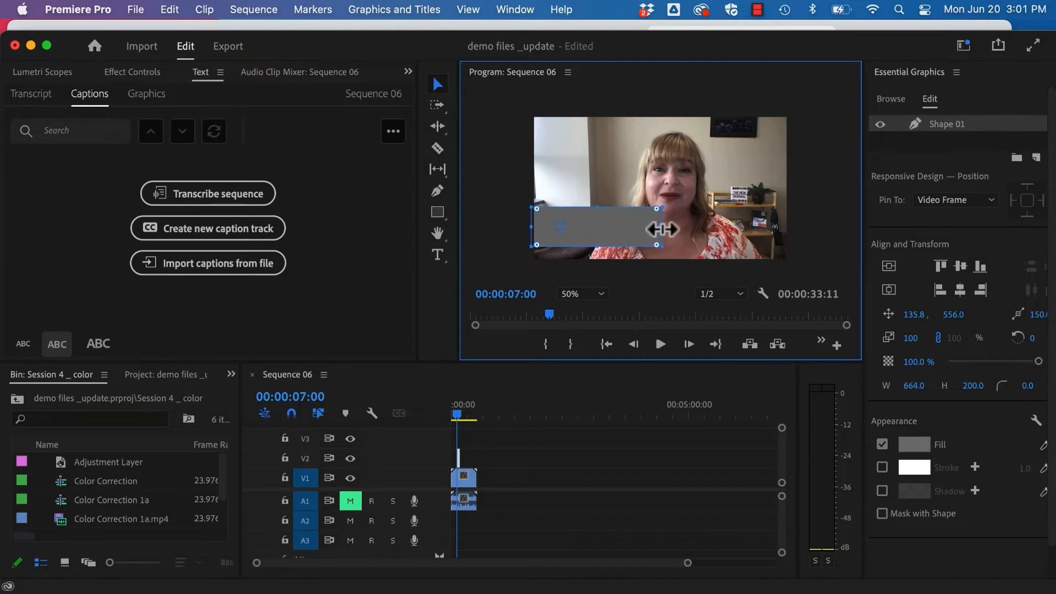
drag(596, 212, 596, 228)
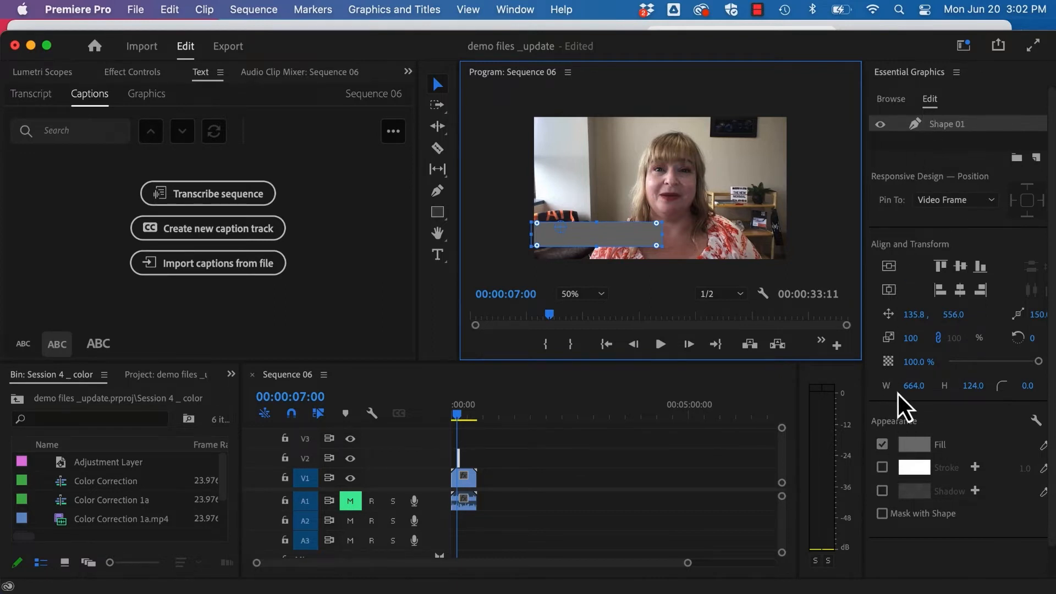
- Sample the patterned blouse for the rectangle's fill, adjust it to red B65451, and lower the shape's opacity to about 75%
click(907, 441)
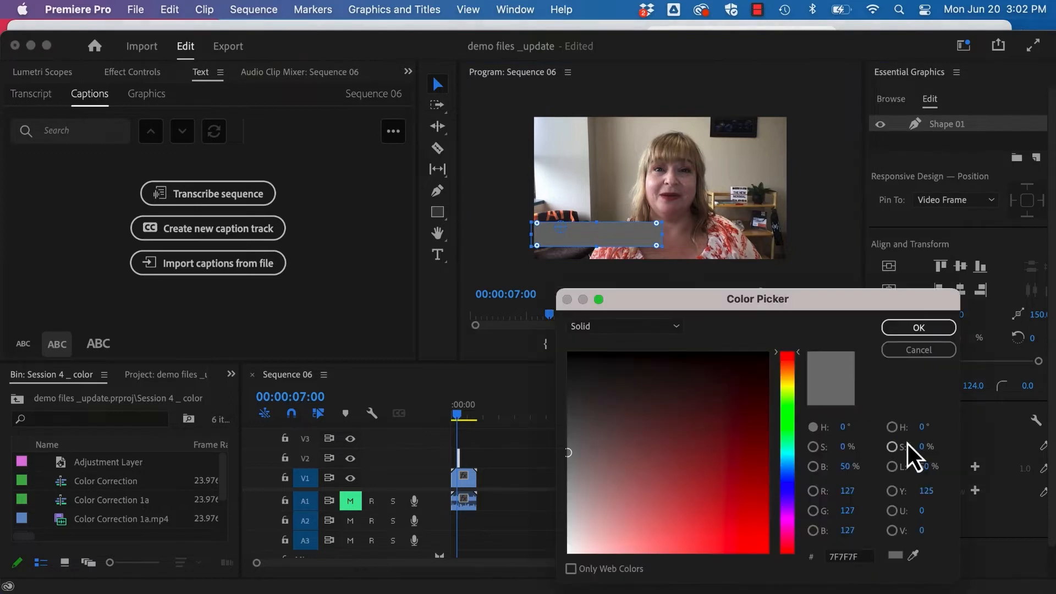
click(911, 555)
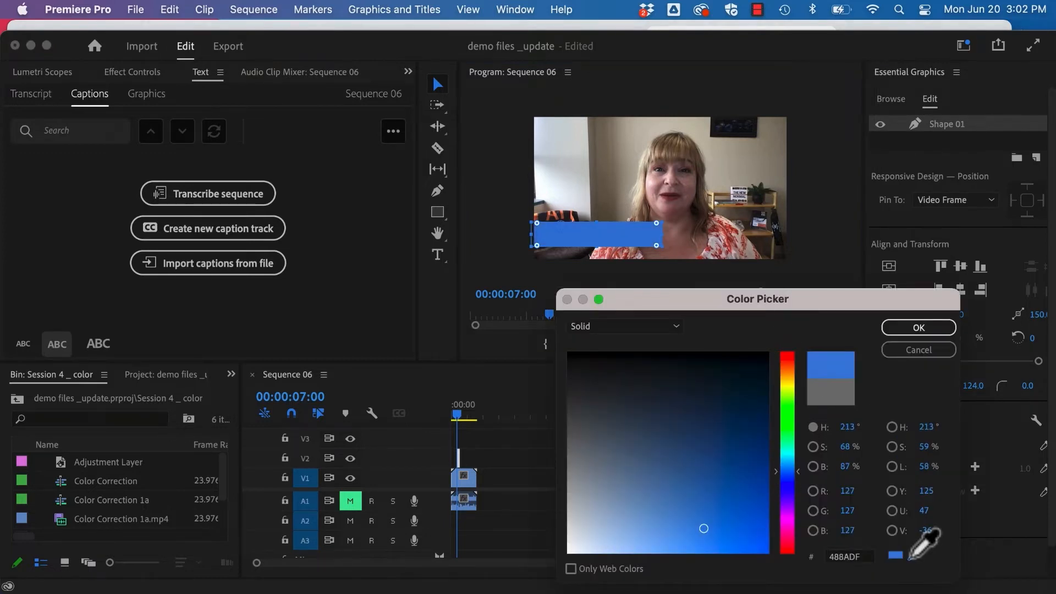
click(730, 232)
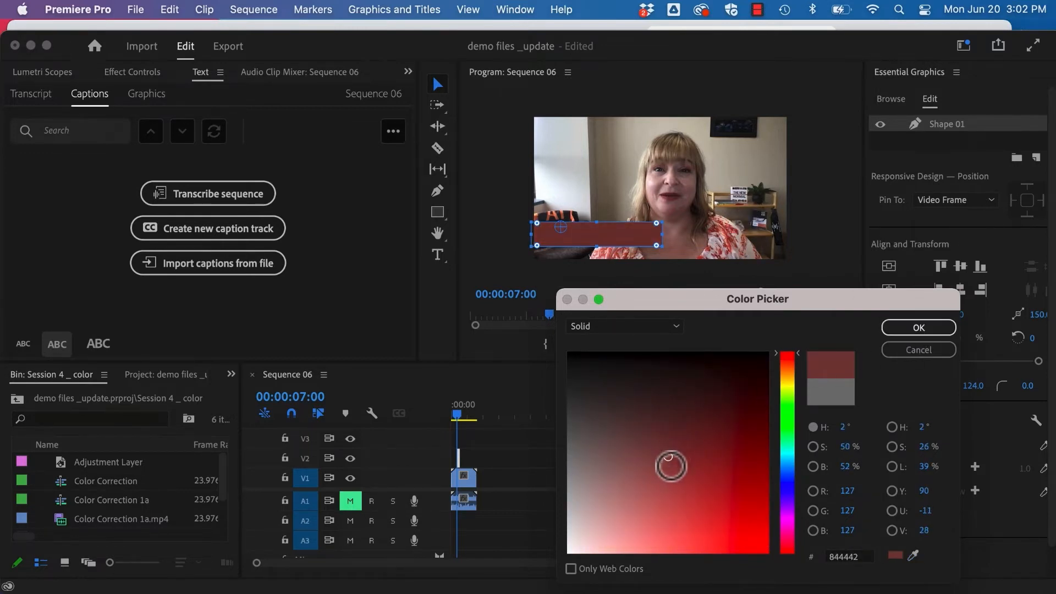
mouse_move(667, 460)
mouse_down()
mouse_move(675, 444)
mouse_move(686, 448)
mouse_move(680, 496)
mouse_up()
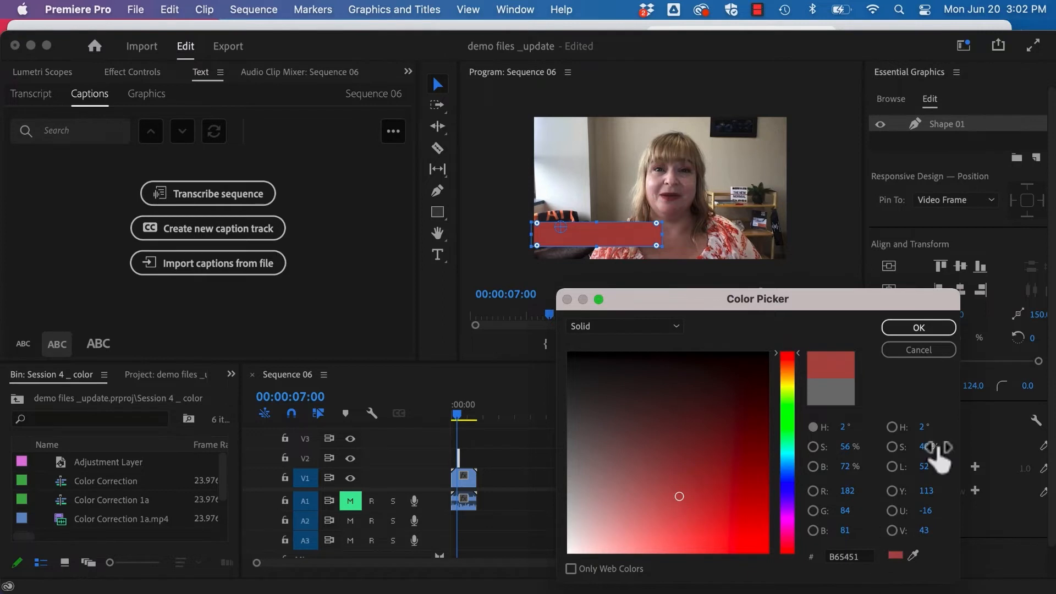
click(918, 328)
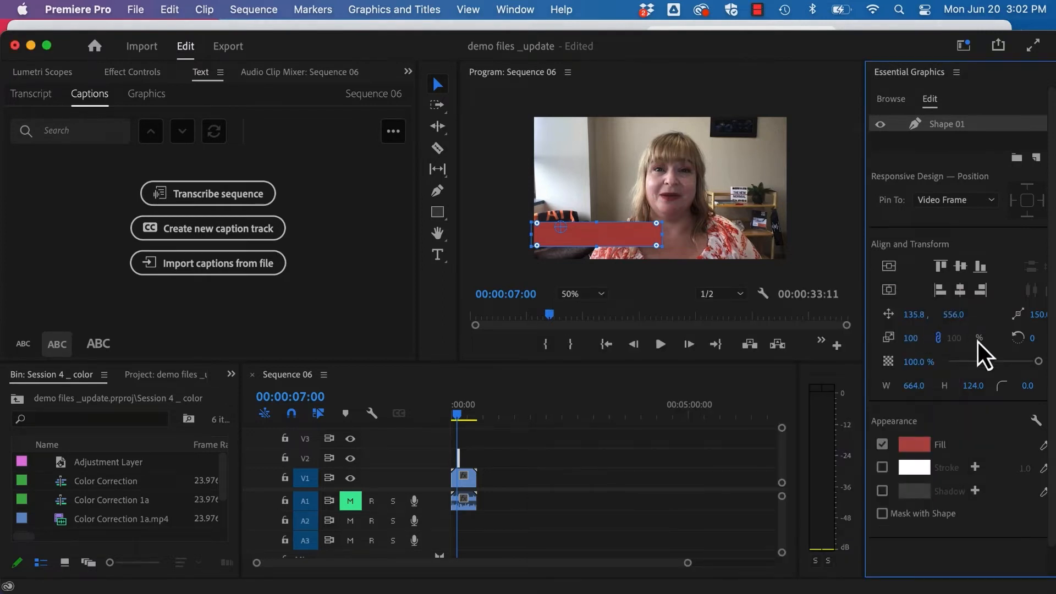
drag(1039, 361, 1018, 363)
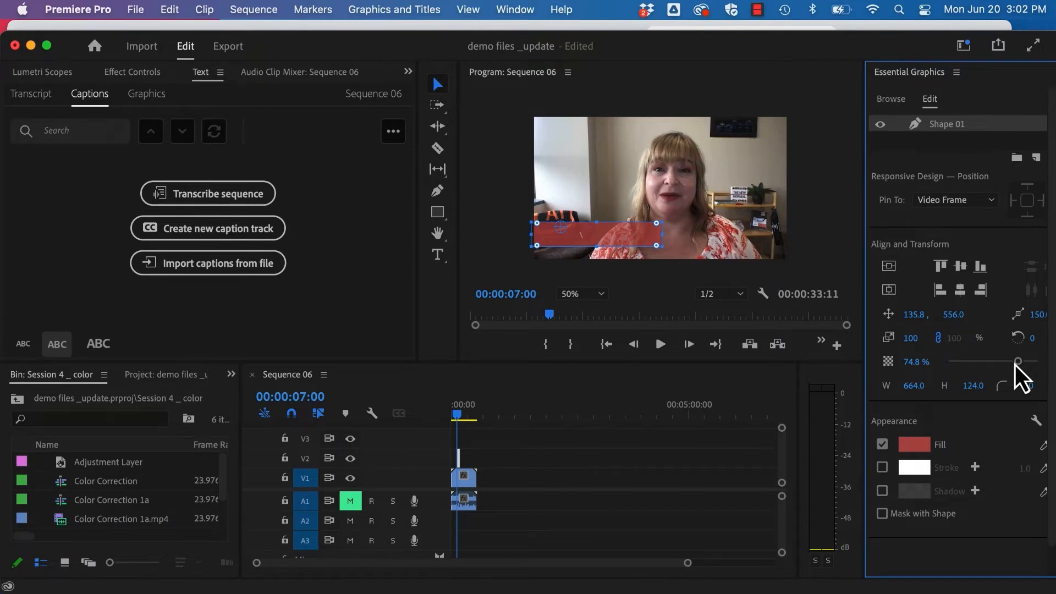
click(440, 256)
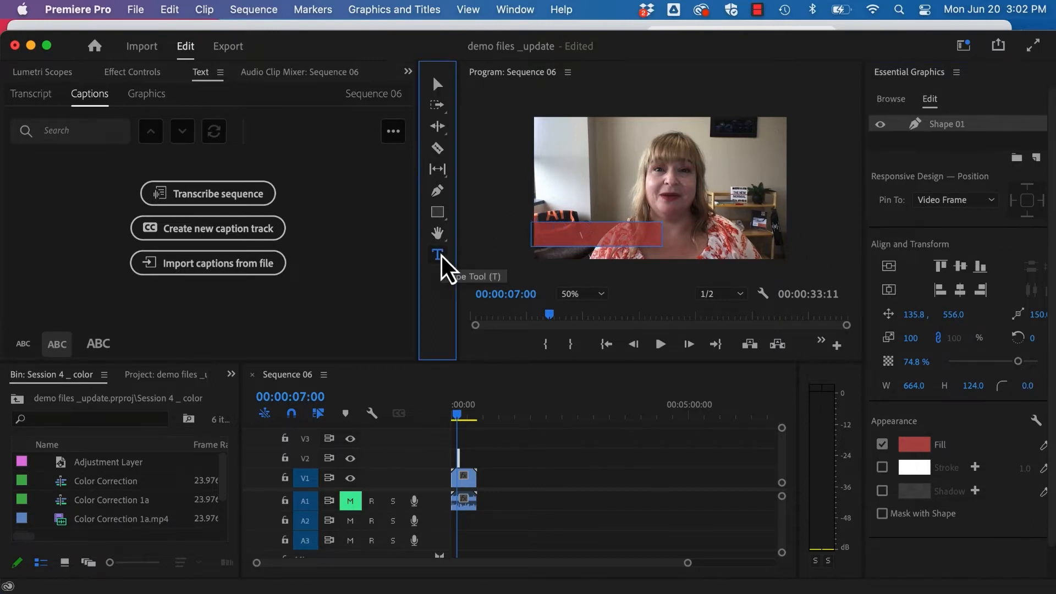
click(545, 232)
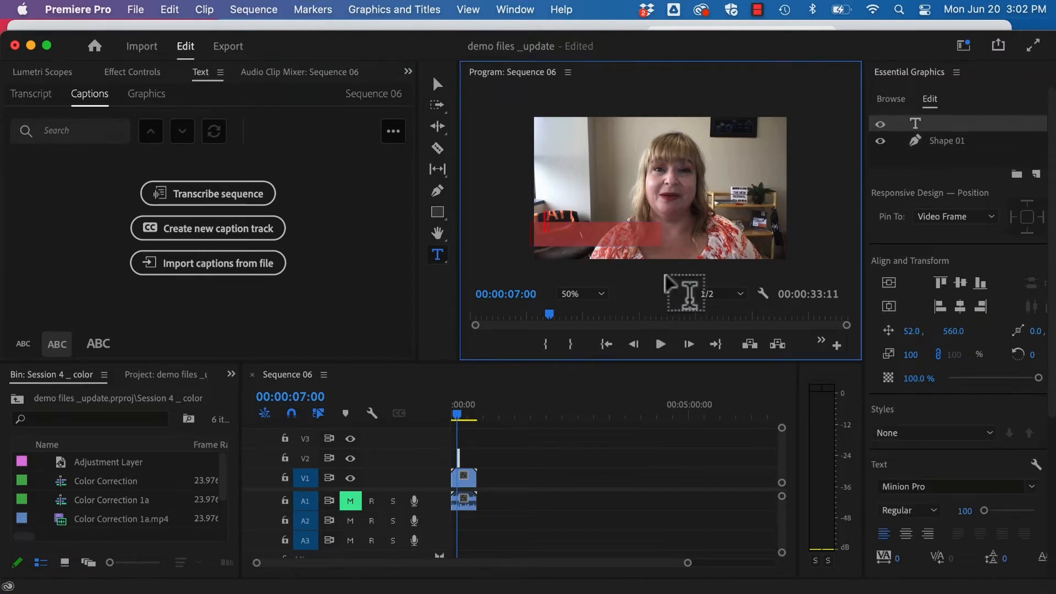
key(Escape)
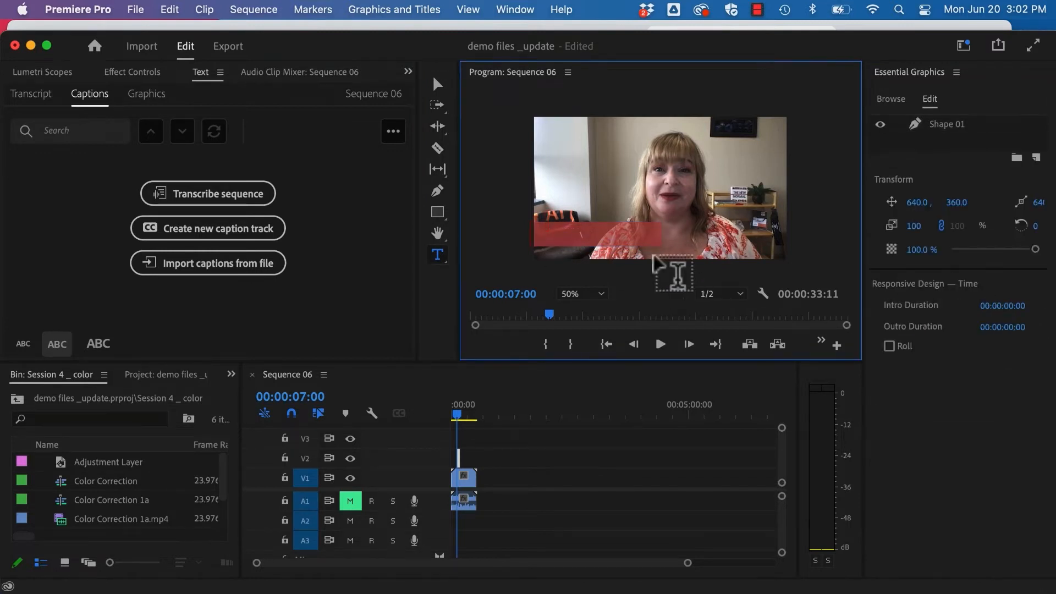
- Add a text layer containing the presenter's full name and place it over the red rectangle
key(super+t)
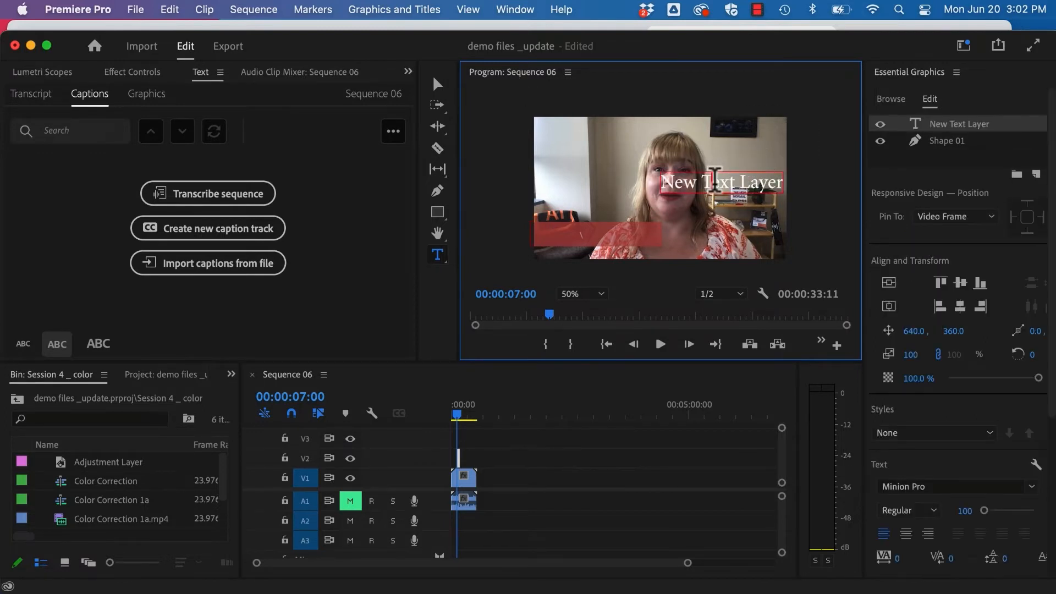
drag(781, 182, 698, 179)
key(super+a)
text(Heather La)
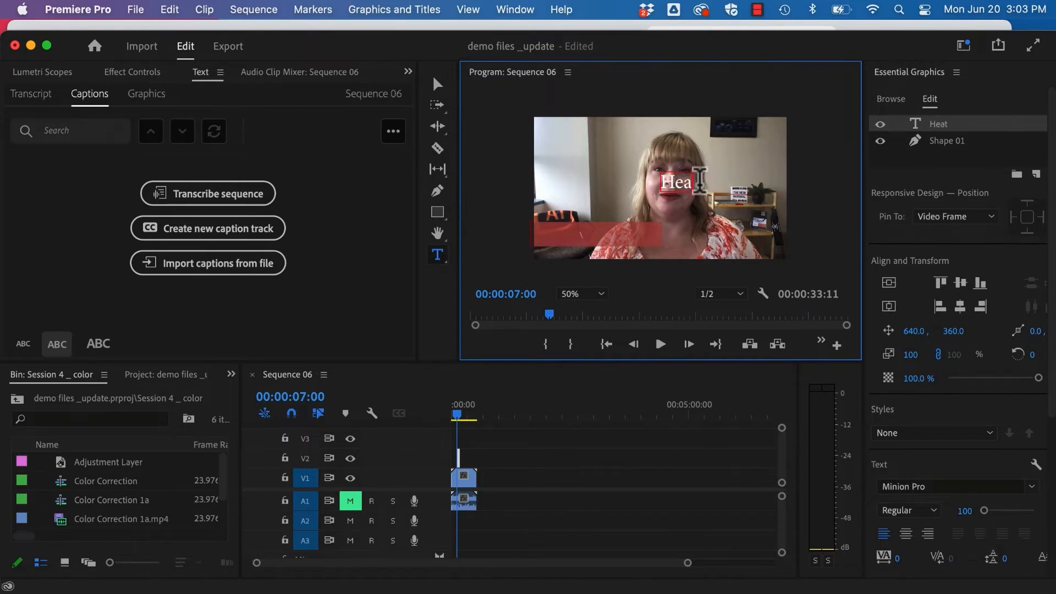
text(wrenz)
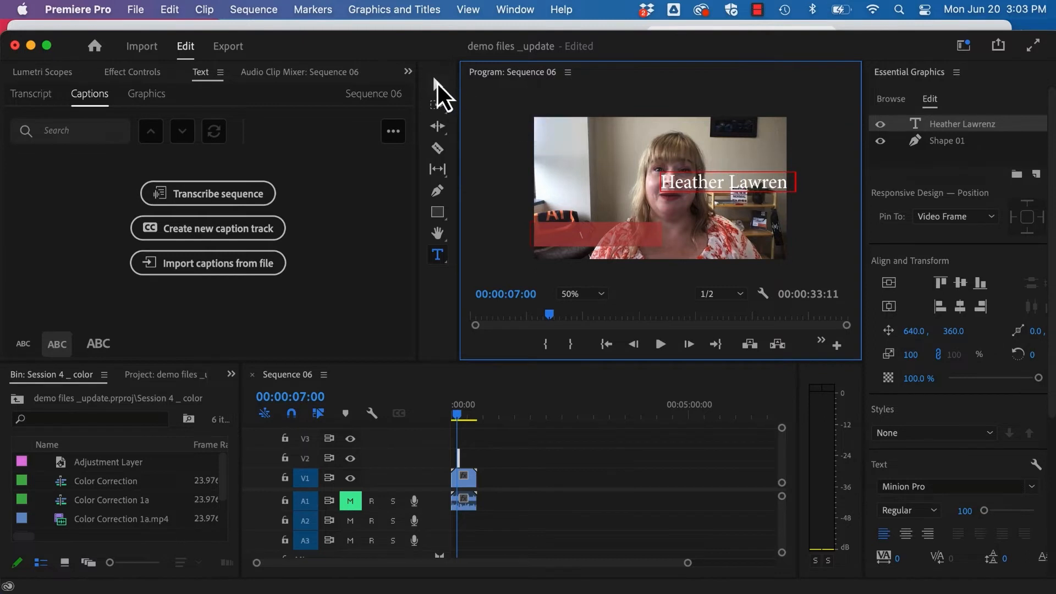
click(438, 84)
drag(692, 183, 571, 236)
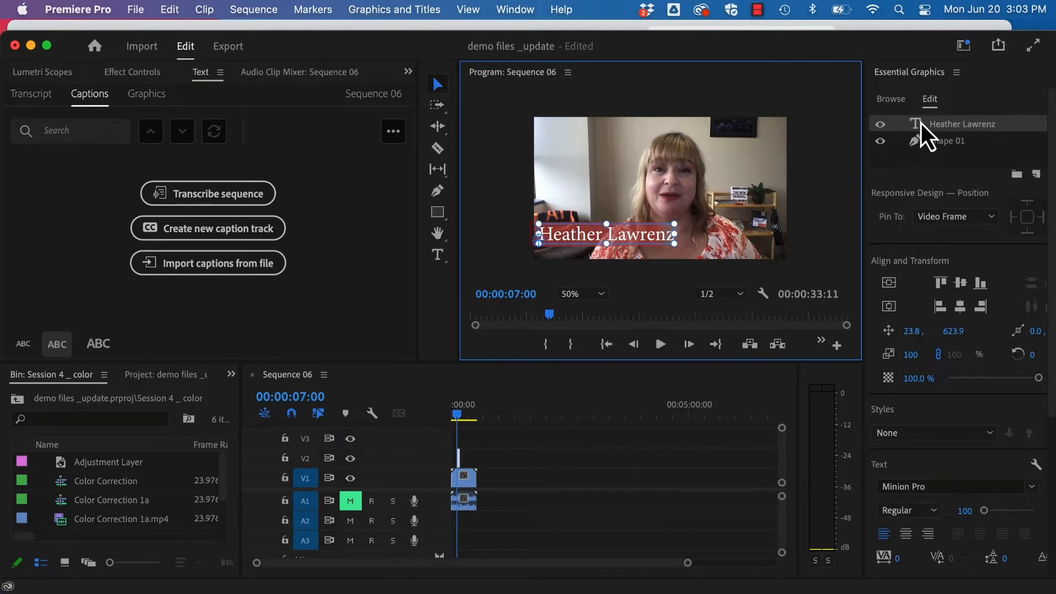
- Resize the red rectangle to about 760 by 120 so it extends behind the whole name
click(928, 140)
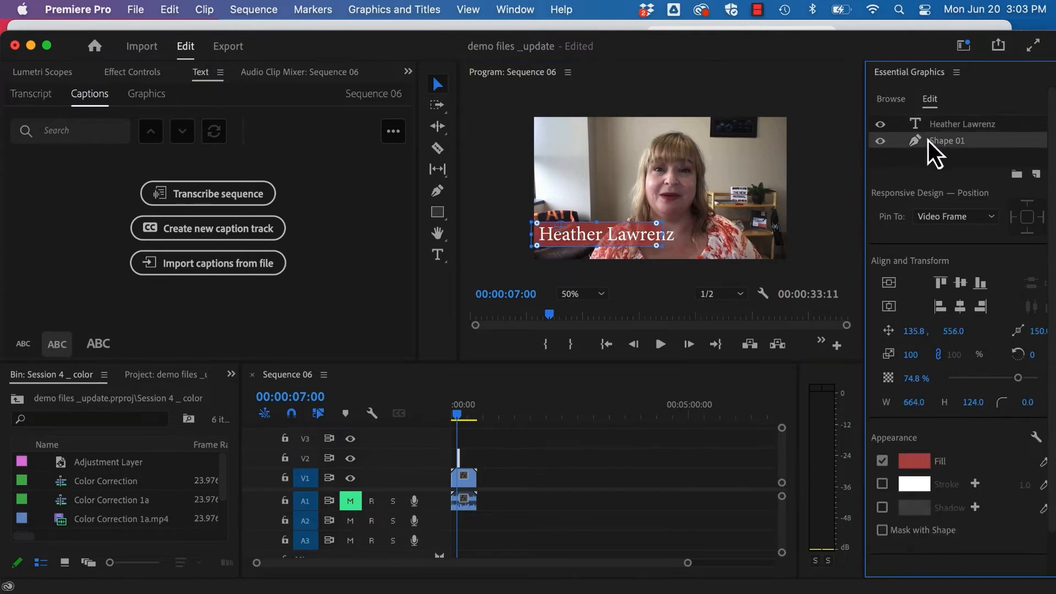
drag(659, 248, 676, 247)
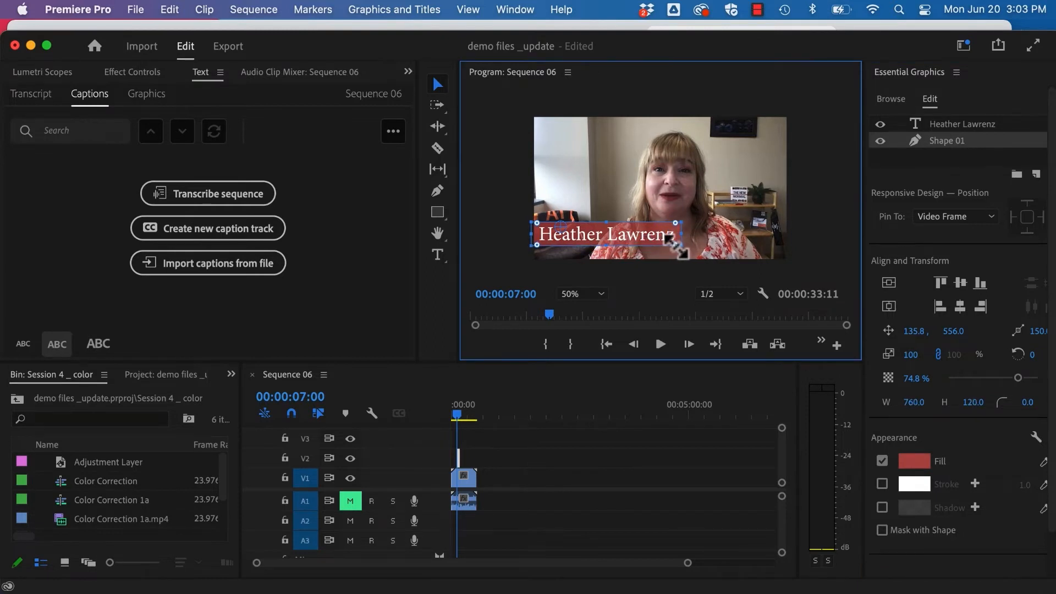
- Examine the available fonts and the text styling properties for the name text layer
click(933, 124)
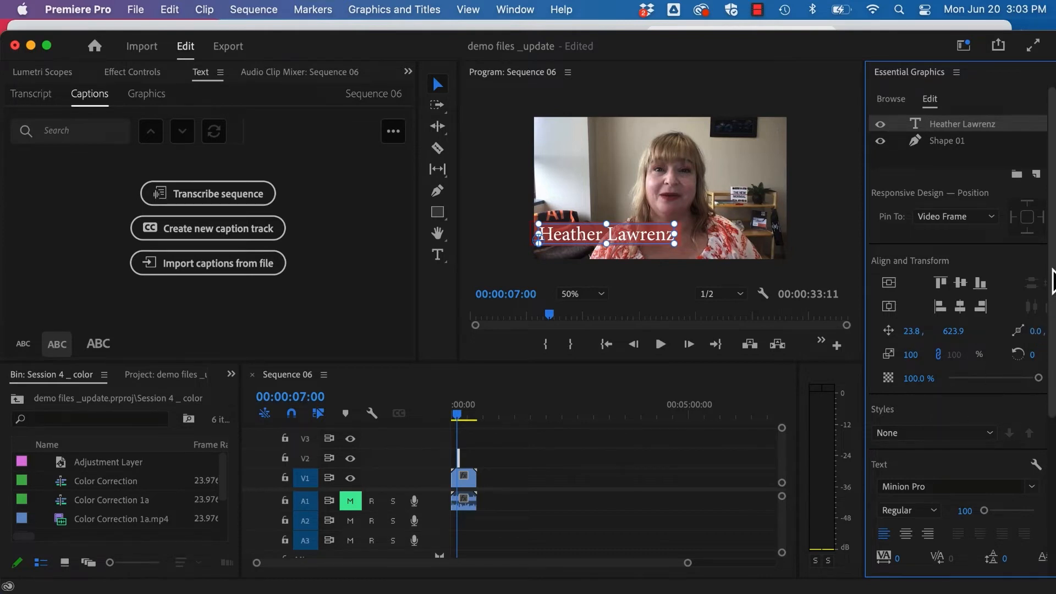
drag(1052, 281, 1051, 451)
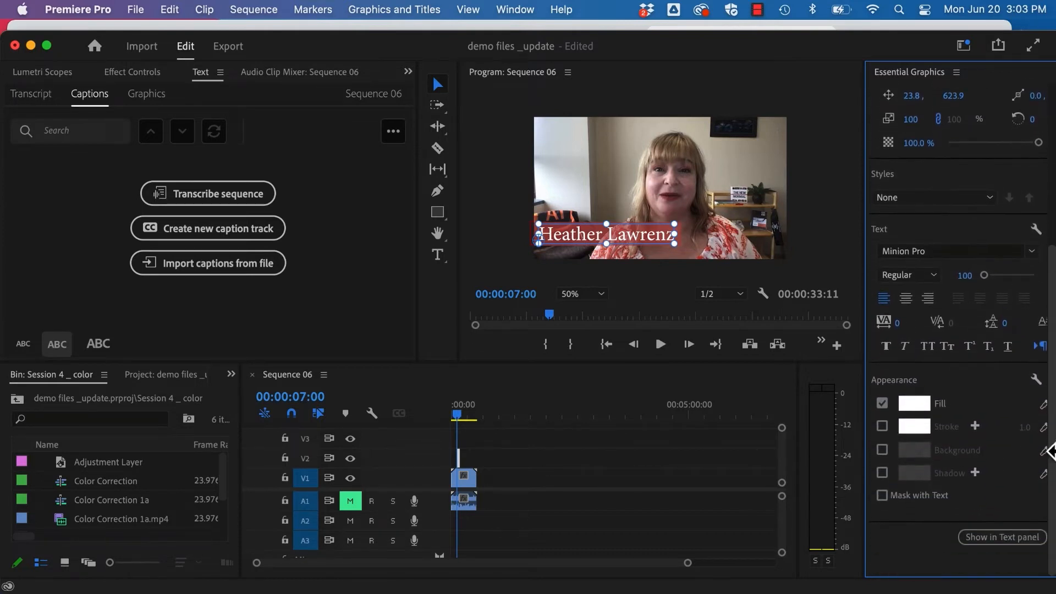
click(1032, 253)
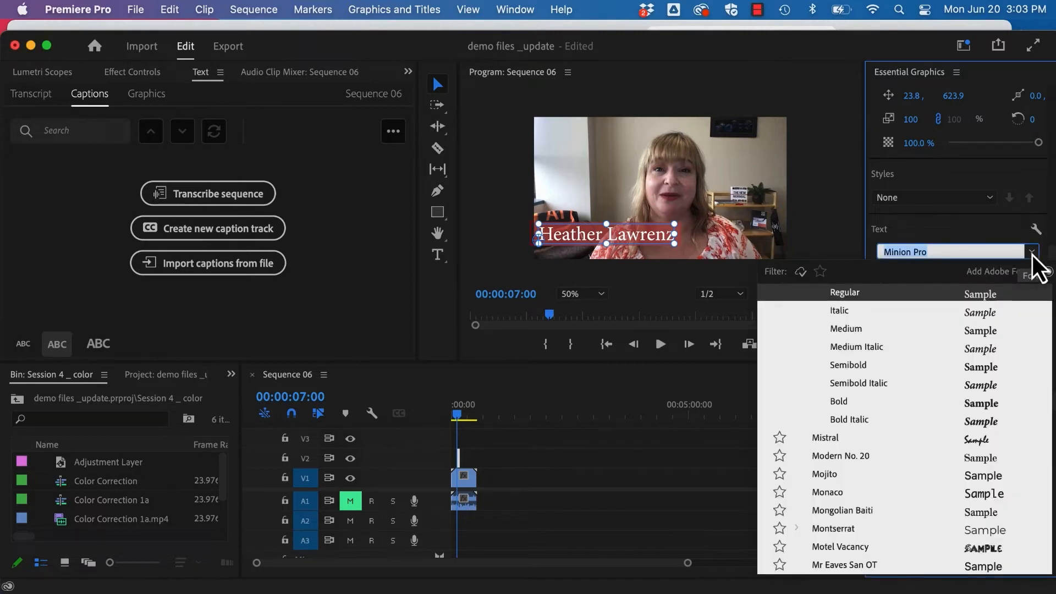
click(1007, 231)
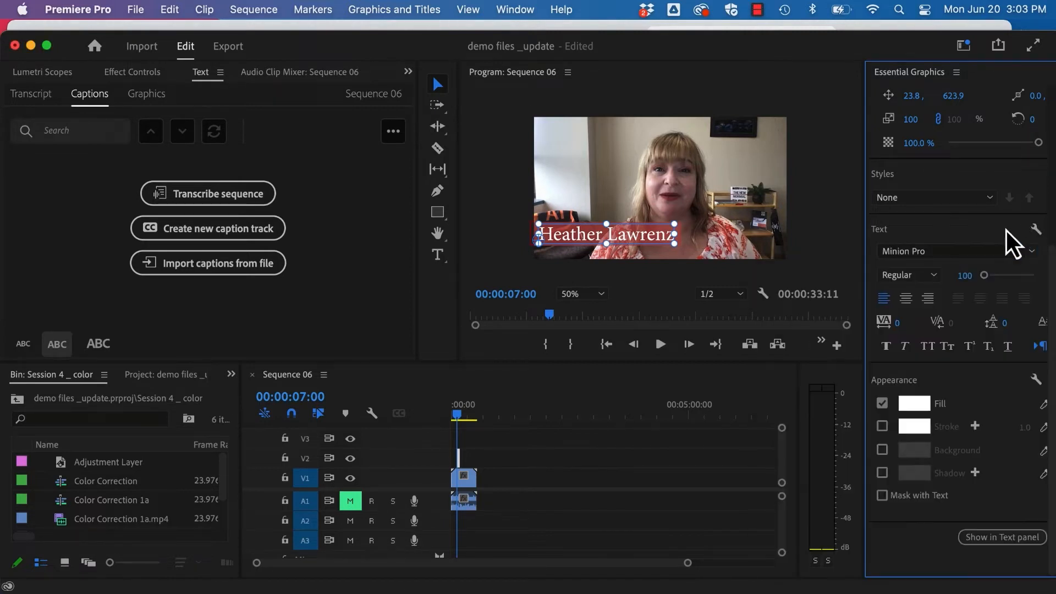
click(1034, 229)
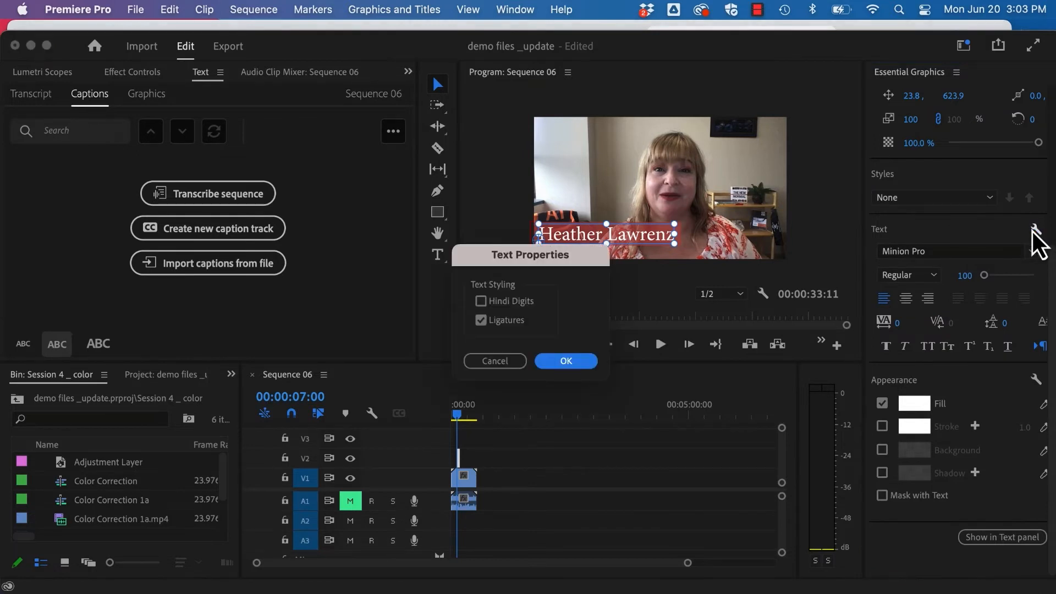
click(511, 364)
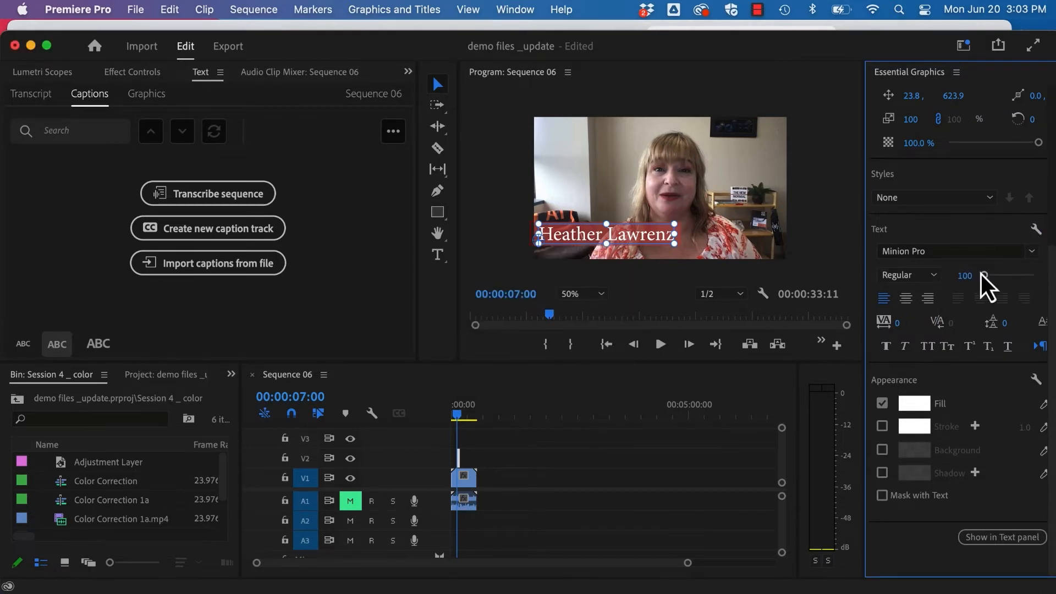
- Try a font size of 72 on the name text and set it back to 100
drag(984, 278, 982, 278)
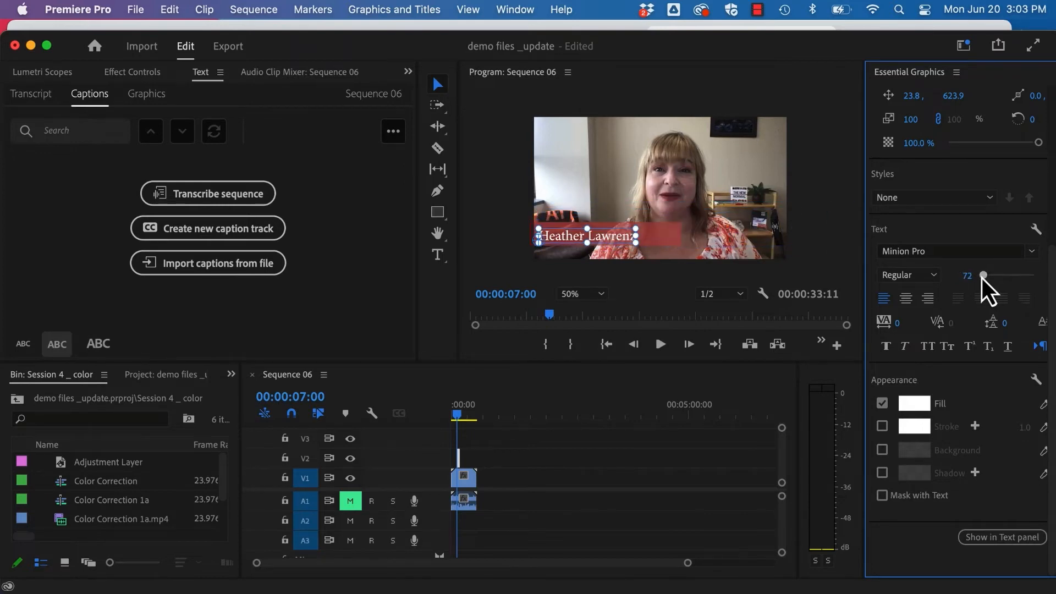
click(960, 271)
text(100)
key(Return)
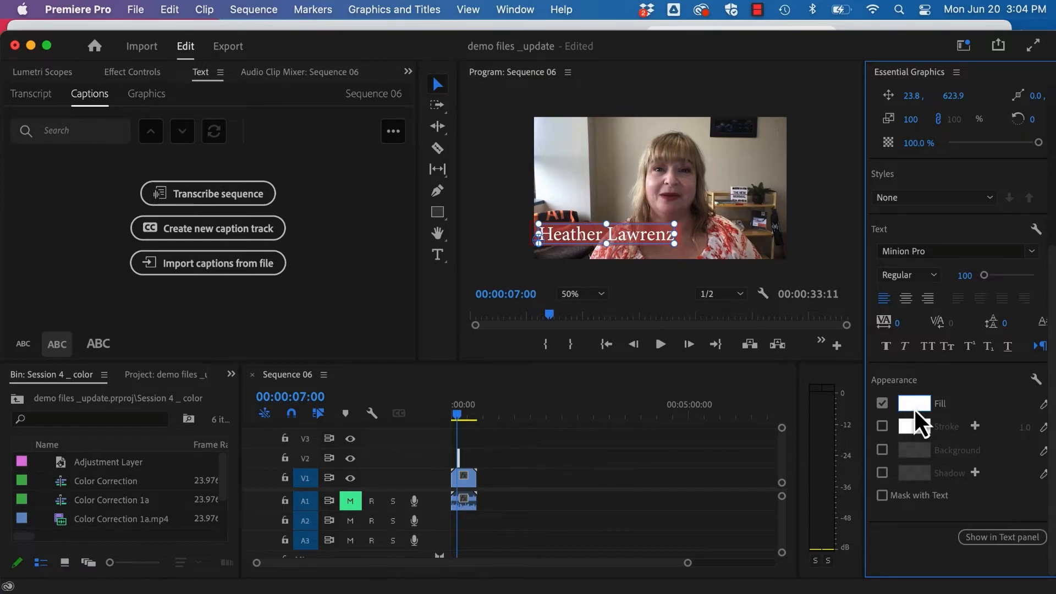
- Extend the title graphic on track V2 to a duration of 16 seconds, ending at 00:00:22:29, and preview its timing in the sequence
click(464, 458)
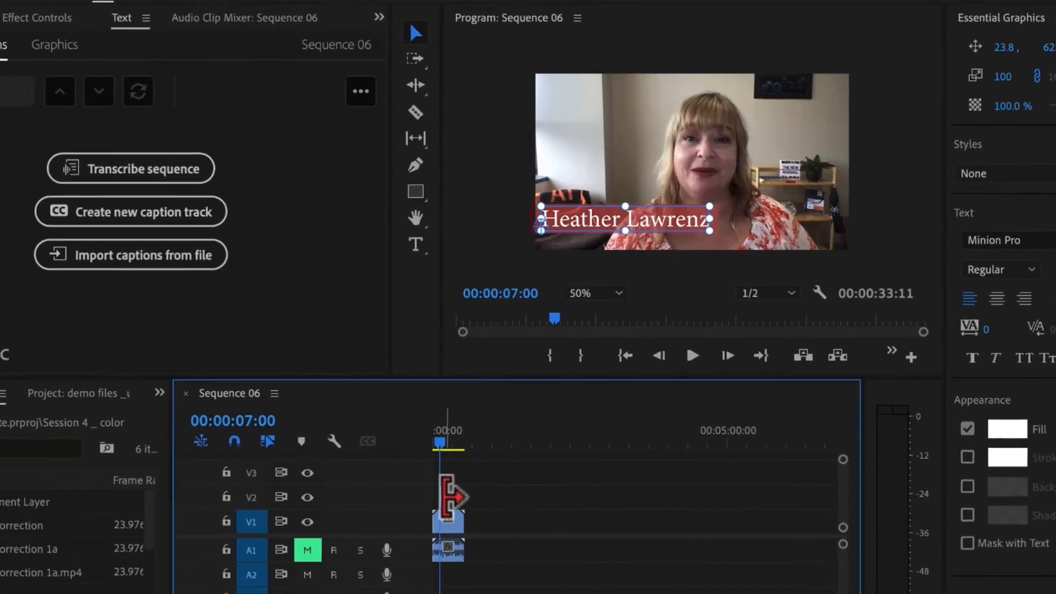
mouse_move(450, 495)
mouse_down()
mouse_move(462, 498)
mouse_move(452, 497)
mouse_up()
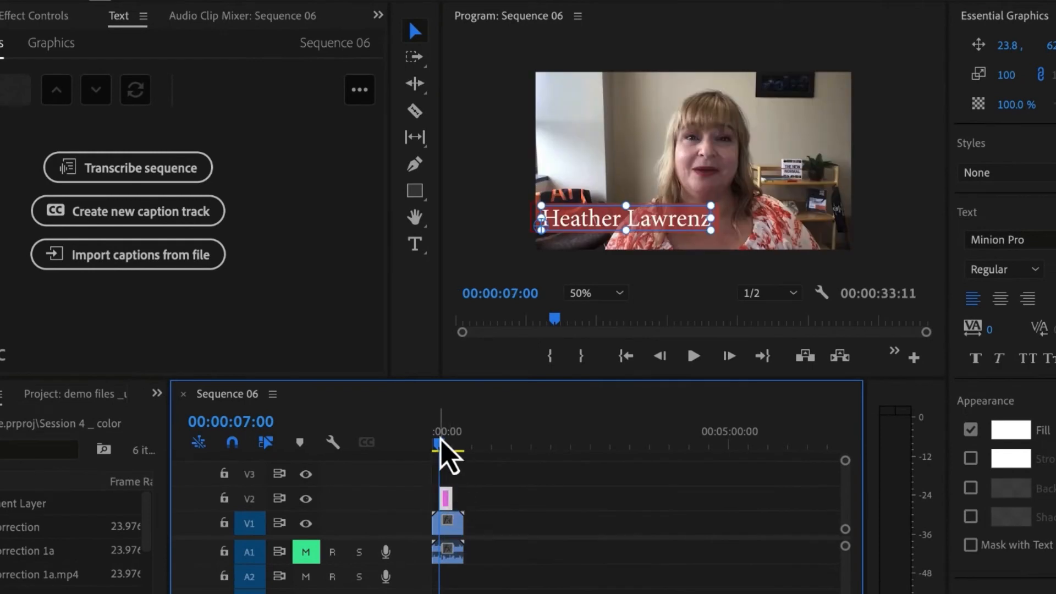
drag(440, 439, 435, 438)
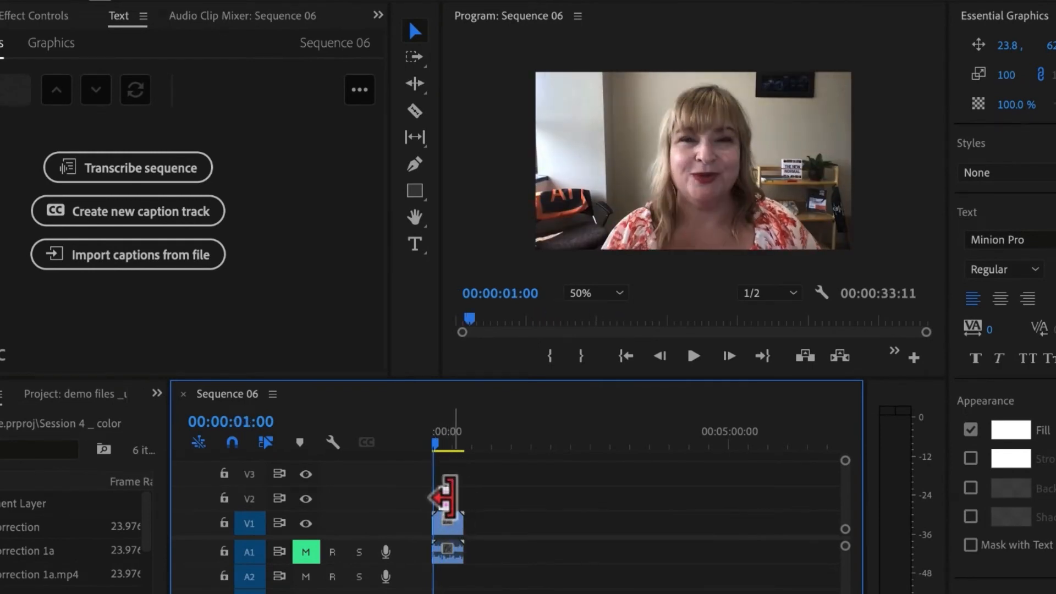
drag(448, 498, 448, 498)
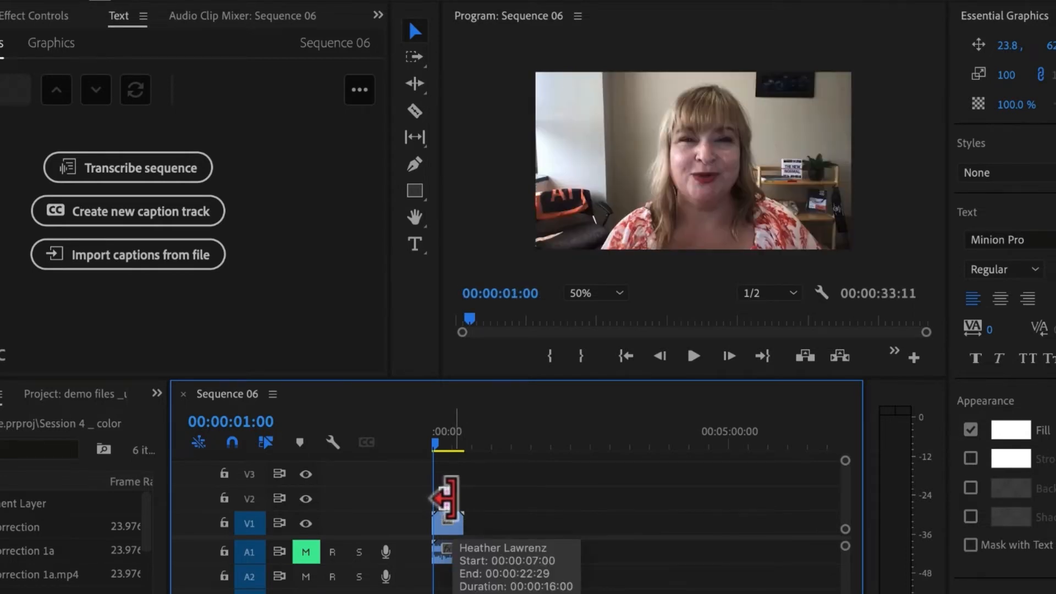
mouse_move(438, 447)
mouse_down()
mouse_move(452, 465)
mouse_move(450, 453)
mouse_up()
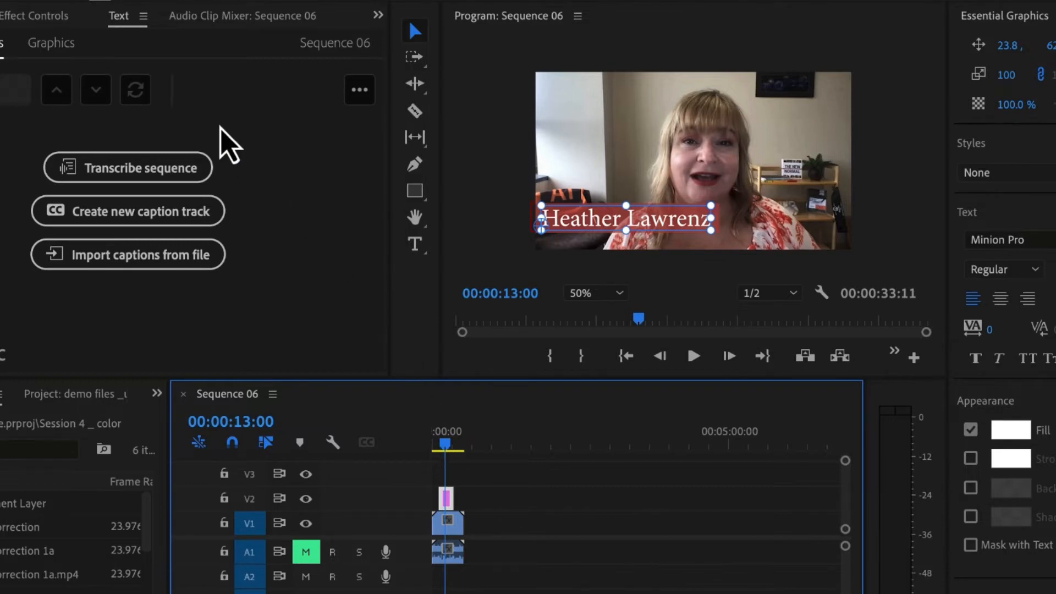
- Add a Position keyframe to the red rectangle shape at 00:00:11:24 to mark its final on-screen place
click(38, 16)
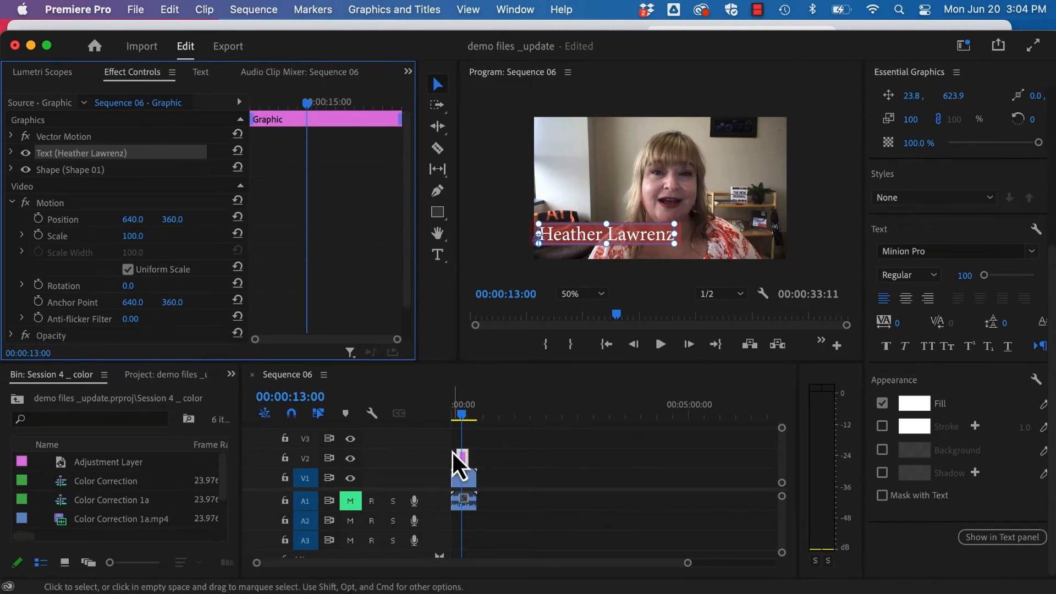
drag(462, 458, 423, 342)
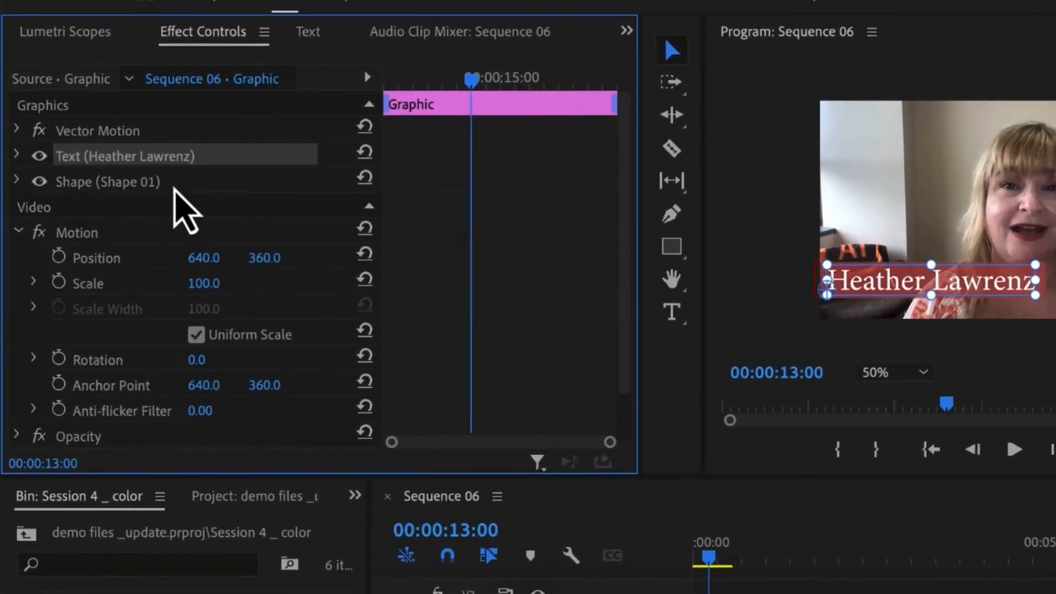
click(17, 180)
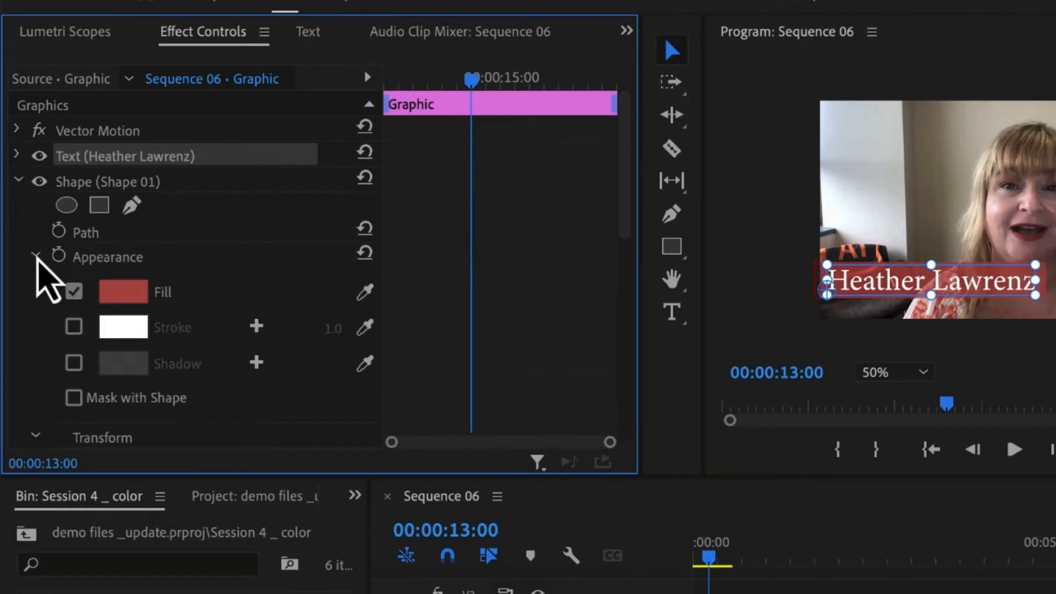
click(35, 256)
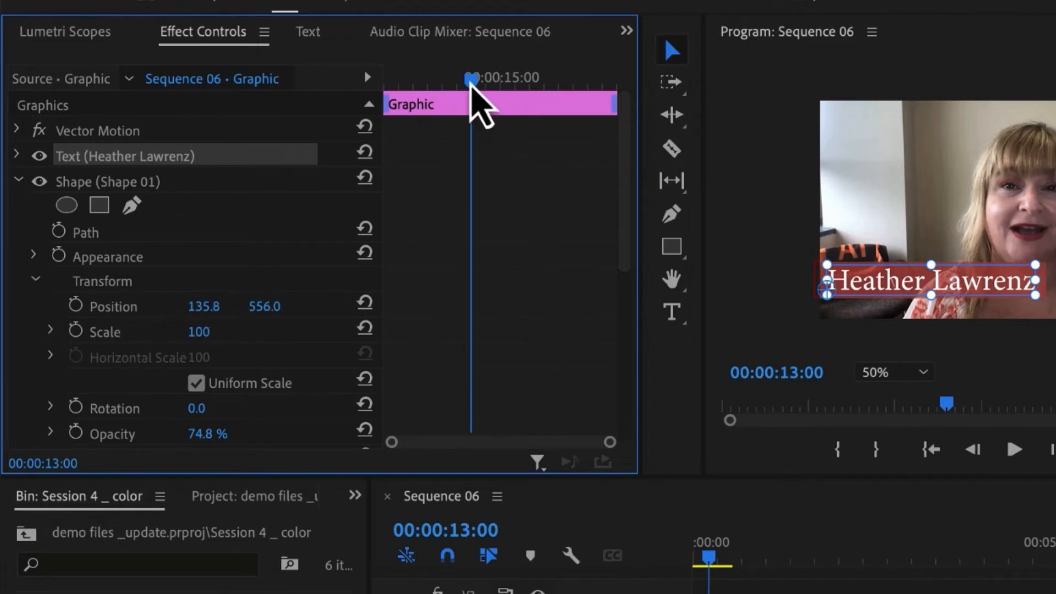
drag(471, 82, 455, 99)
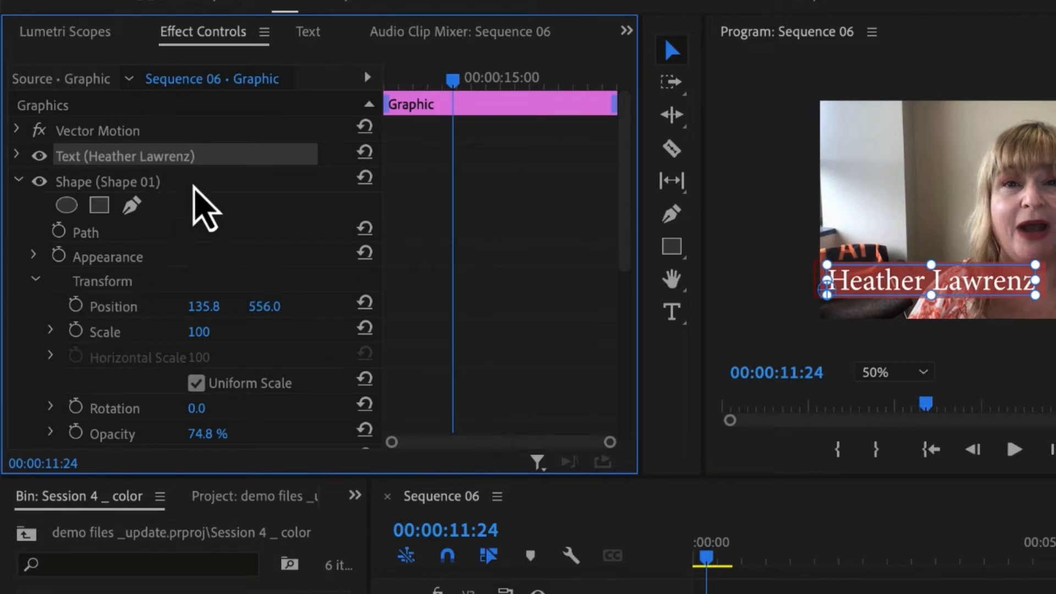
click(192, 186)
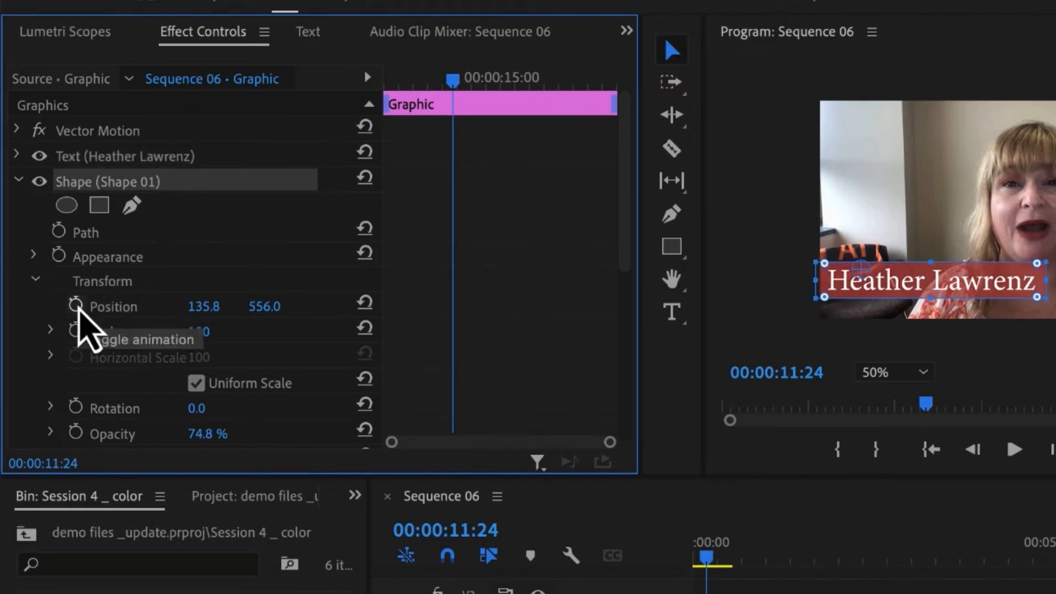
click(75, 305)
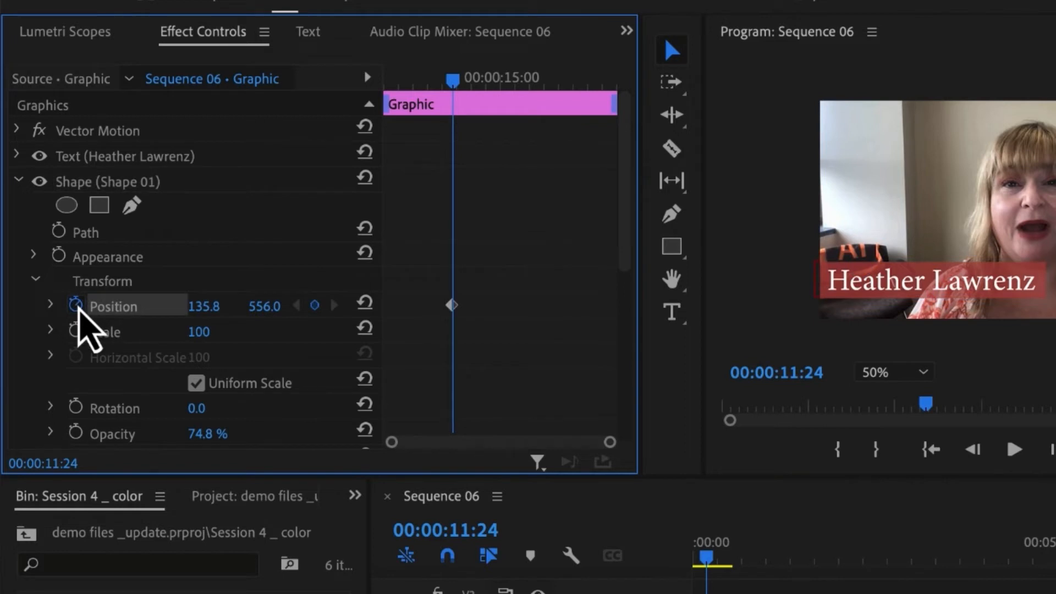
- At 00:00:07:00, move the red rectangle outside the frame's left edge, to a position of about -628.4, 556.0
click(450, 81)
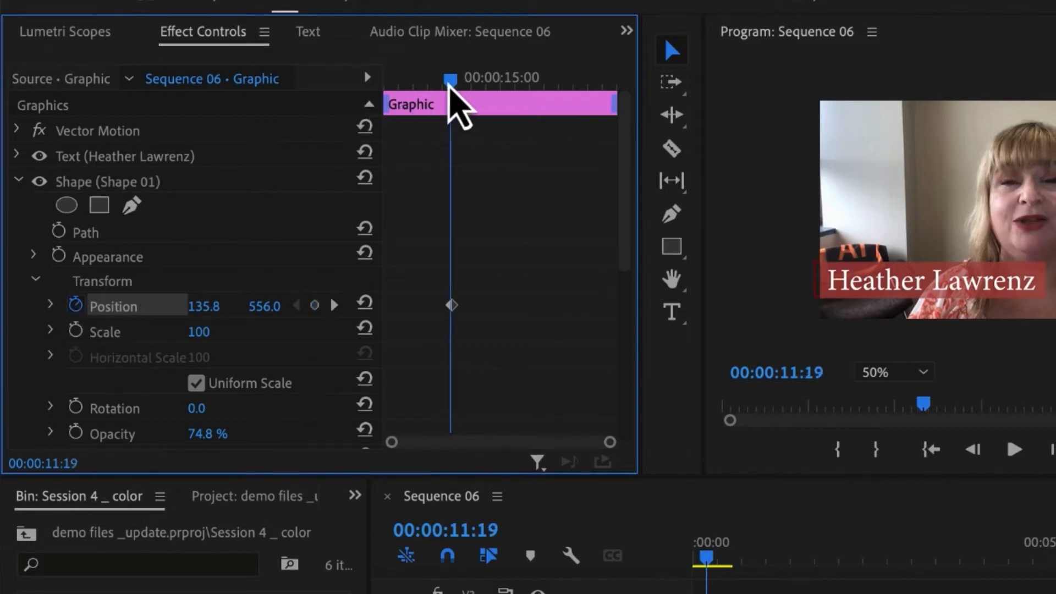
drag(449, 82, 385, 87)
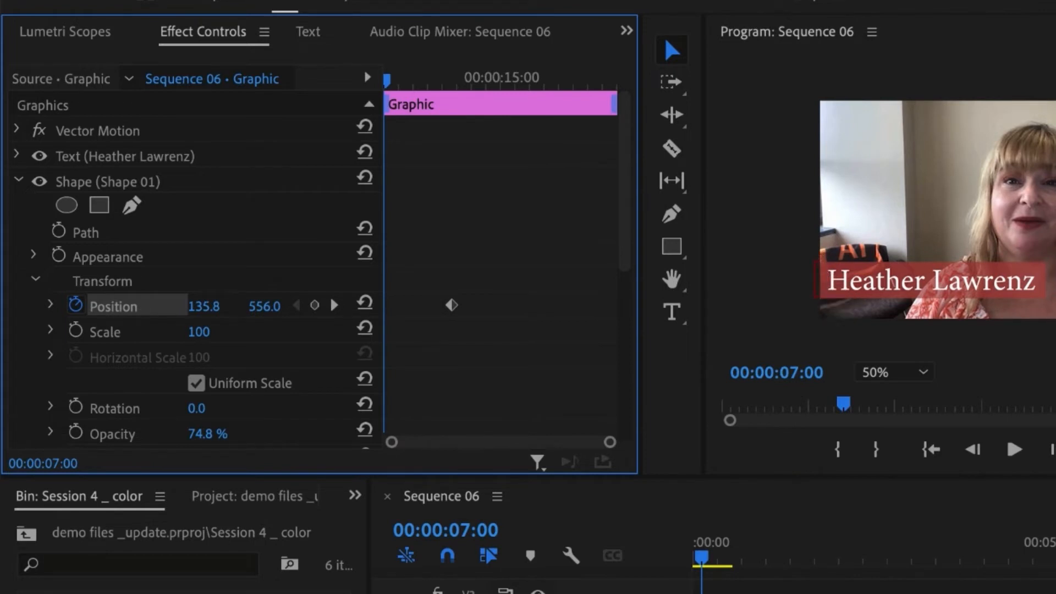
click(825, 289)
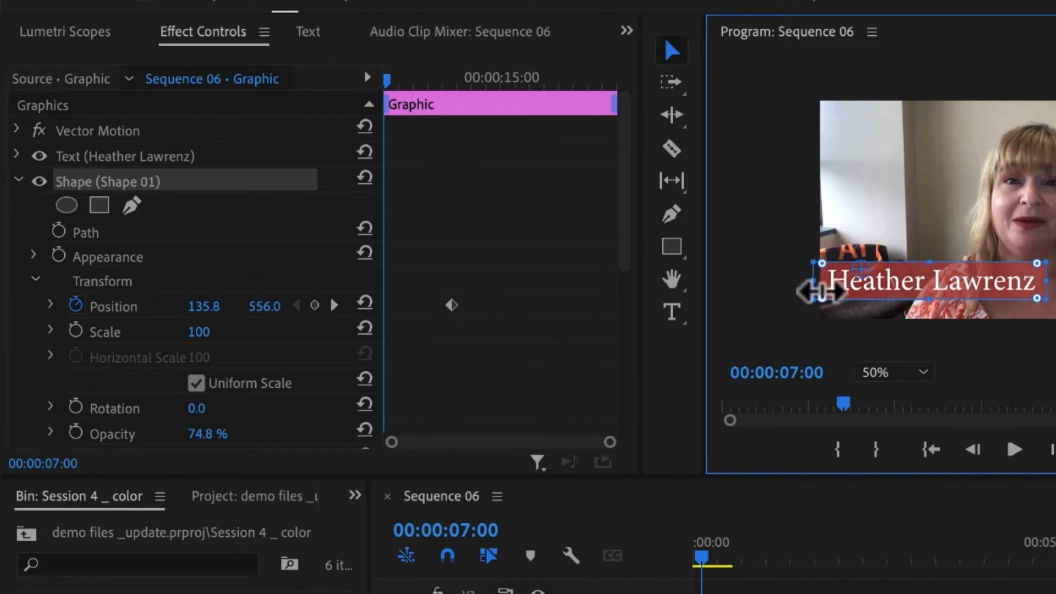
drag(915, 283, 687, 271)
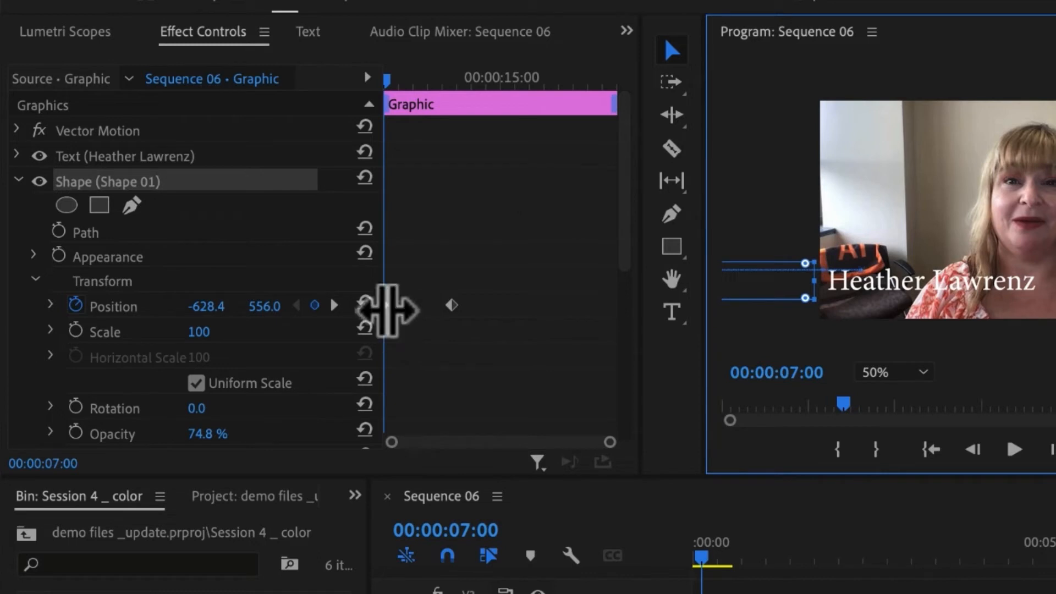
- At 00:00:08:25, move the name text outside the frame's left edge to about -792.8, 615.9 and add a Position keyframe
click(387, 84)
drag(387, 85, 415, 94)
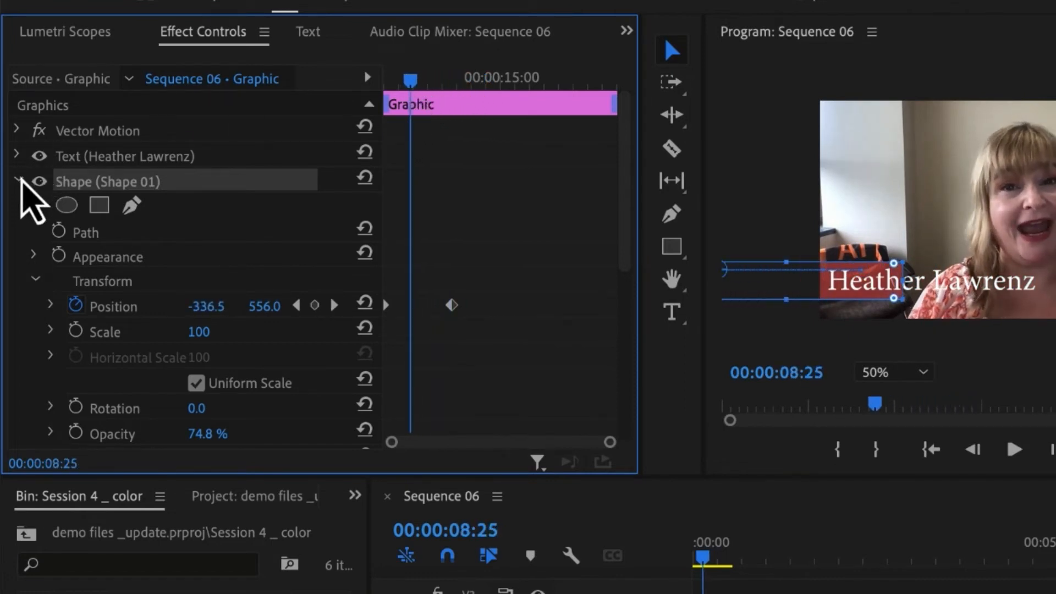
click(19, 179)
click(18, 156)
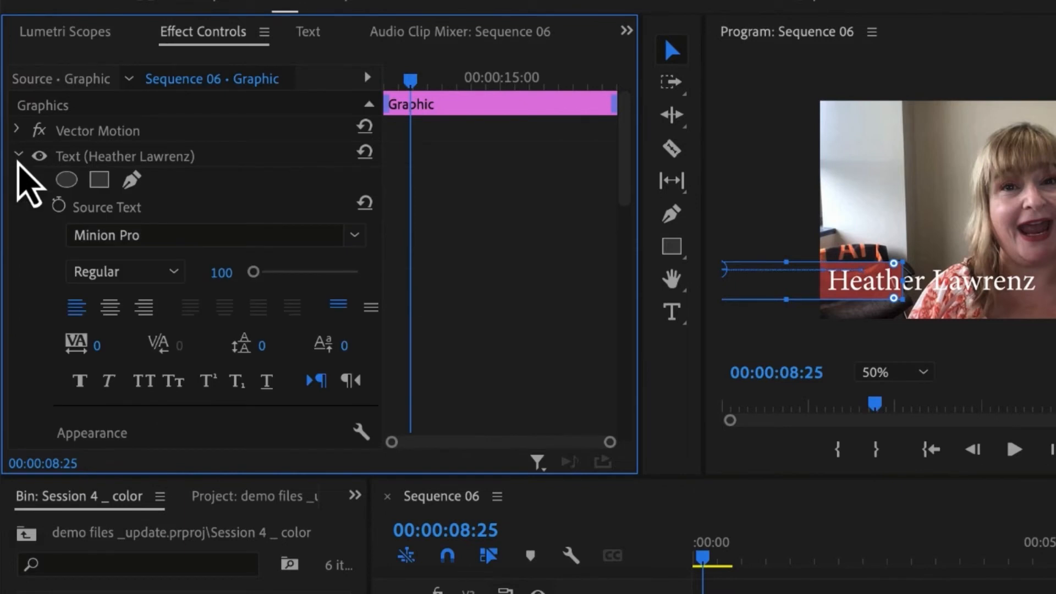
click(33, 206)
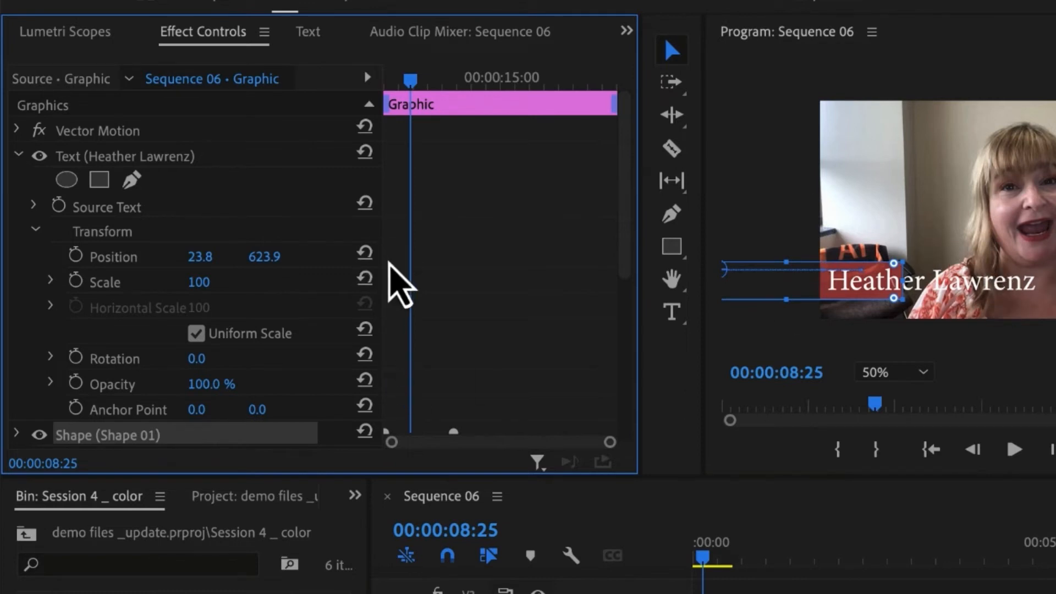
click(978, 286)
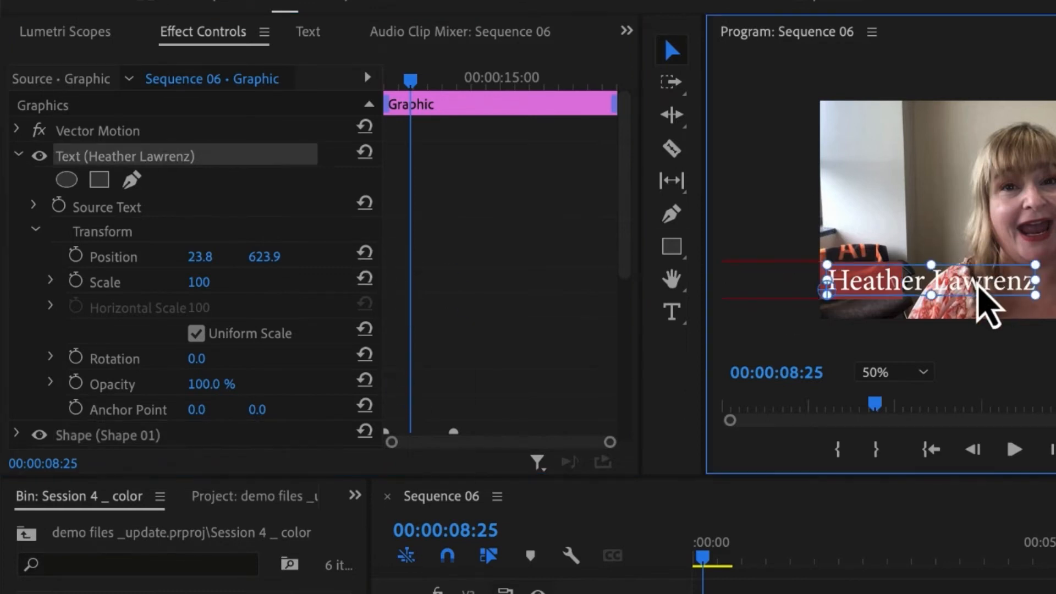
drag(978, 286, 730, 284)
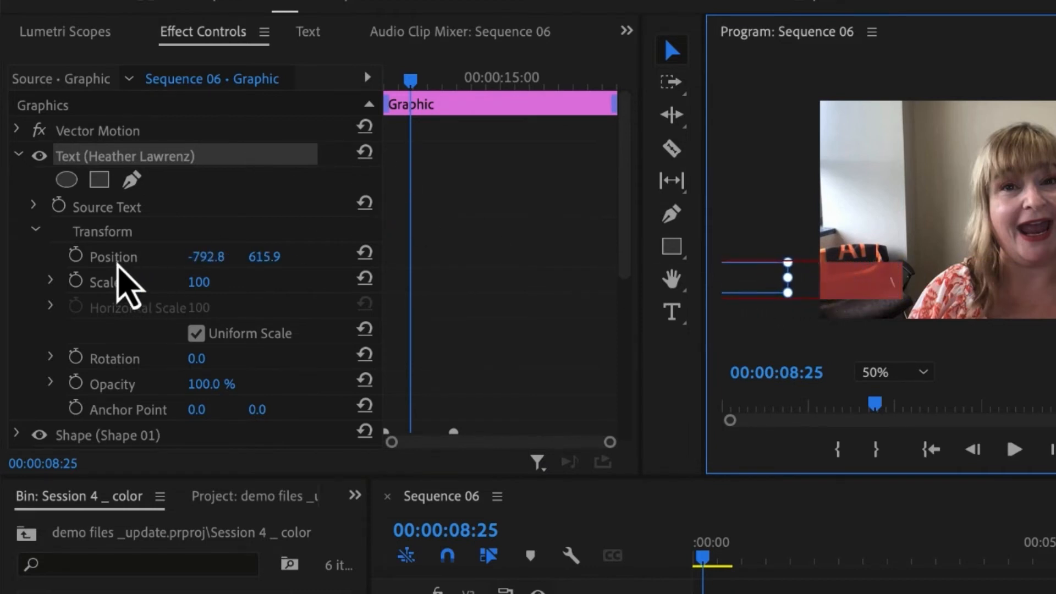
click(75, 255)
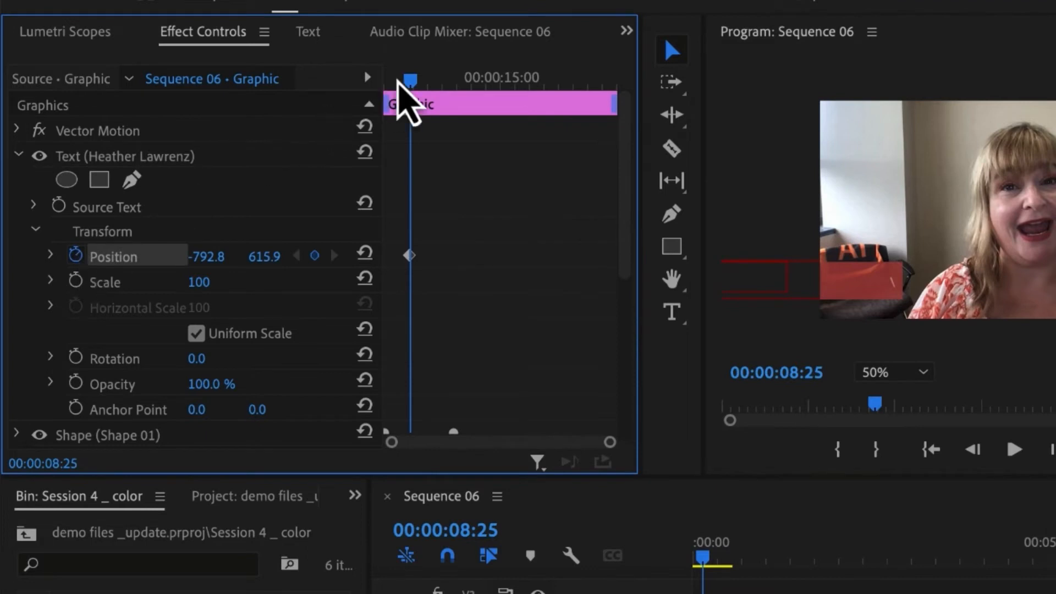
- At 00:00:14:04, move the name text back over the rectangle to about 31.3, 619.9 and preview the slide-in animation
drag(417, 86, 495, 106)
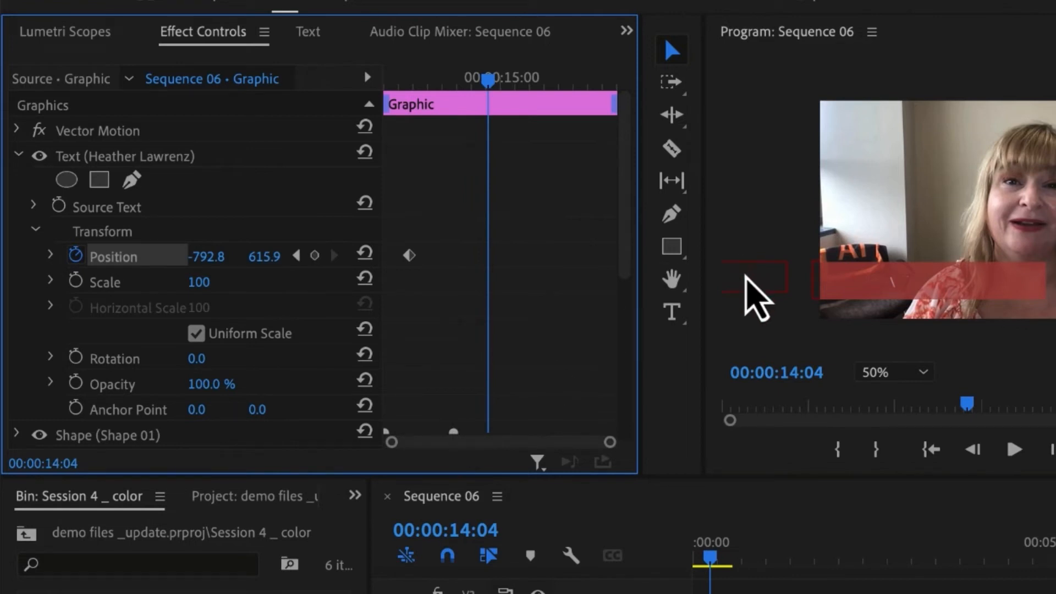
drag(746, 276, 995, 278)
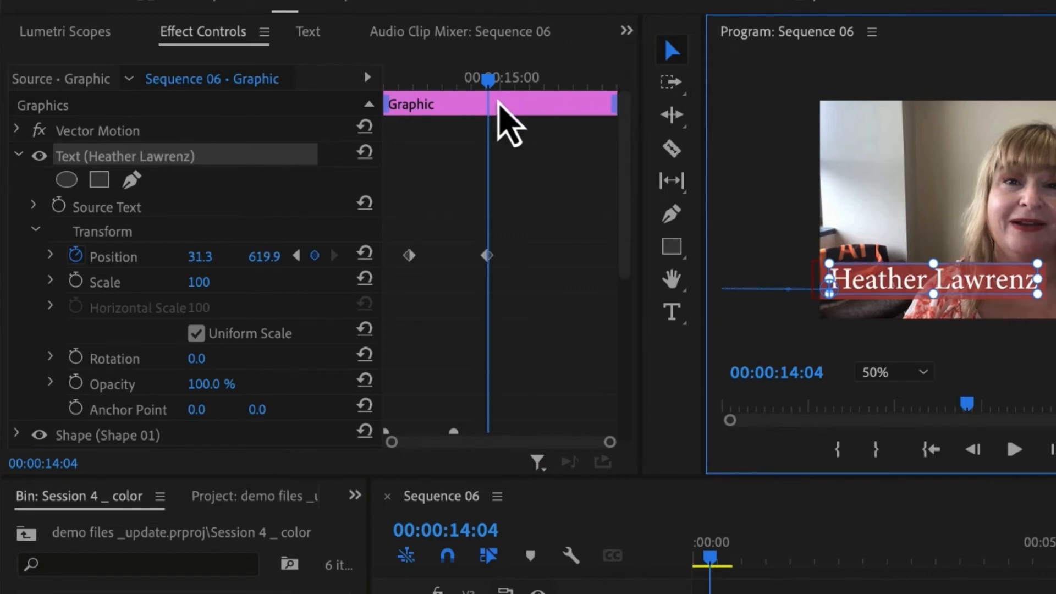
drag(487, 89, 432, 92)
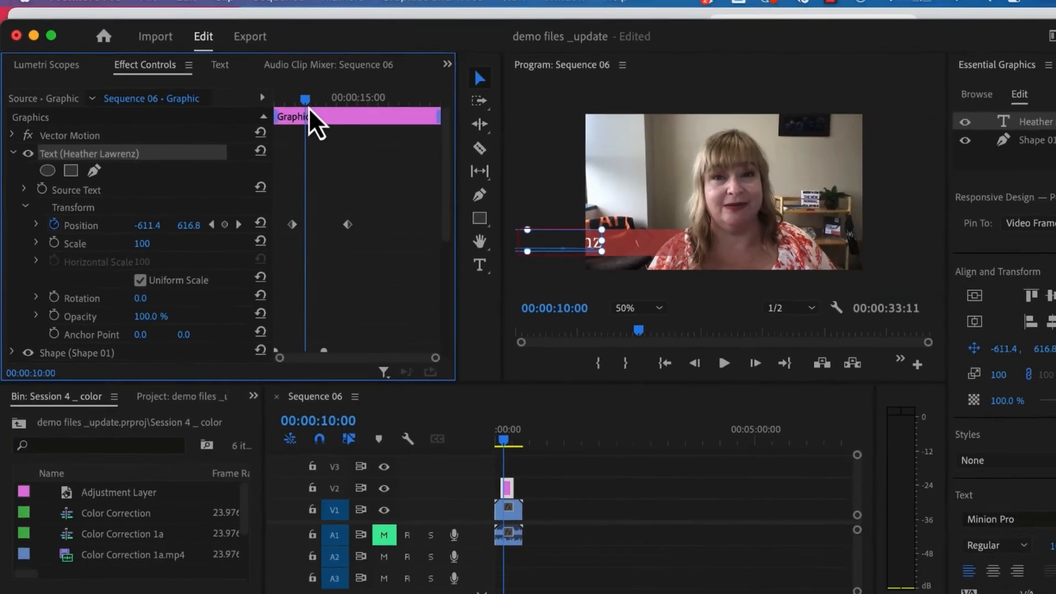
drag(308, 108, 379, 109)
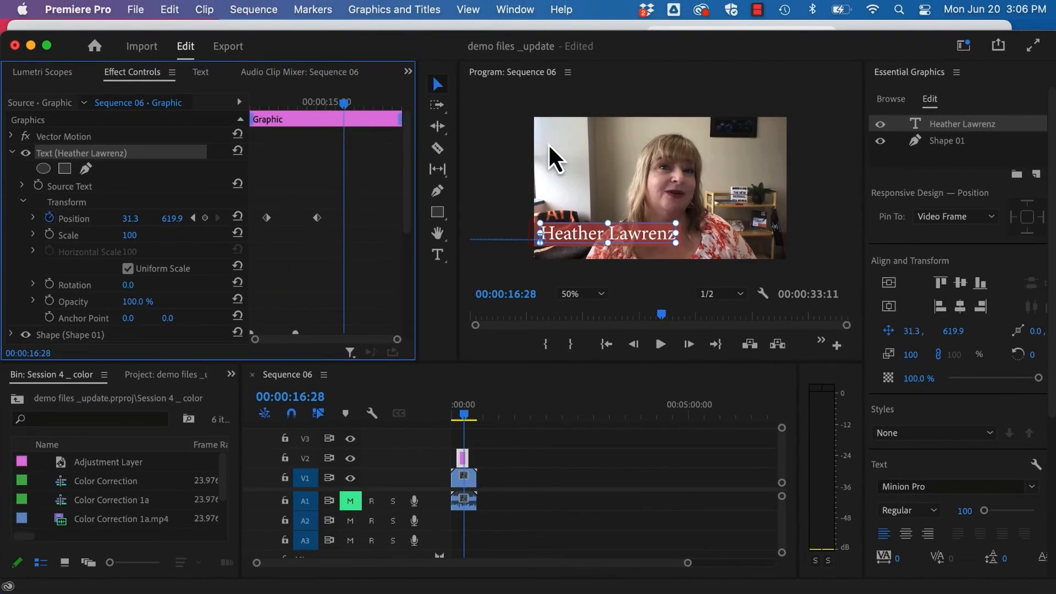
- Draw a closed freeform shape with the Pen tool across the middle of the frame, above the name title
click(509, 150)
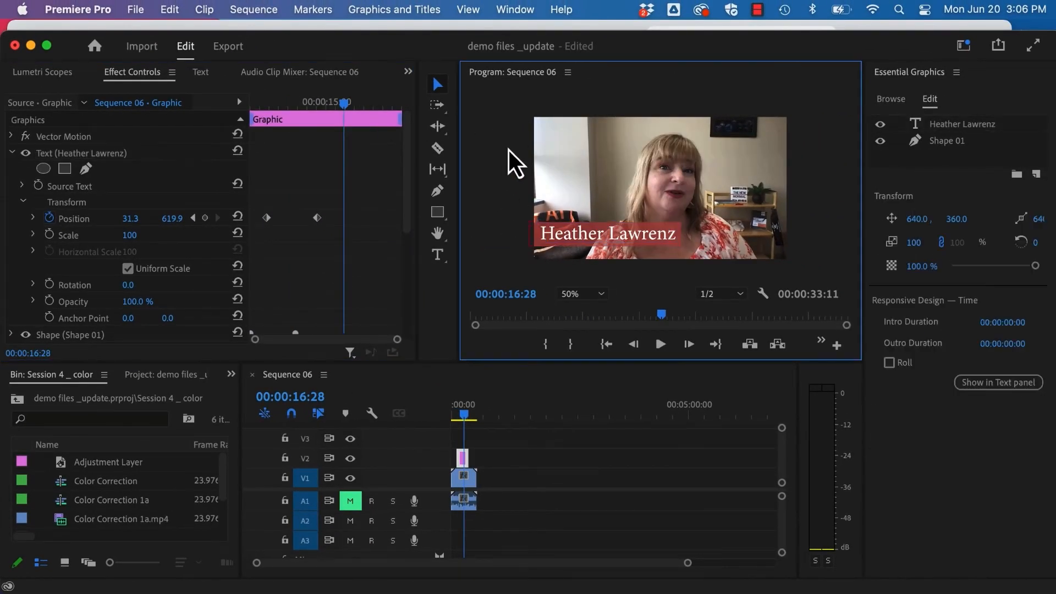
click(438, 190)
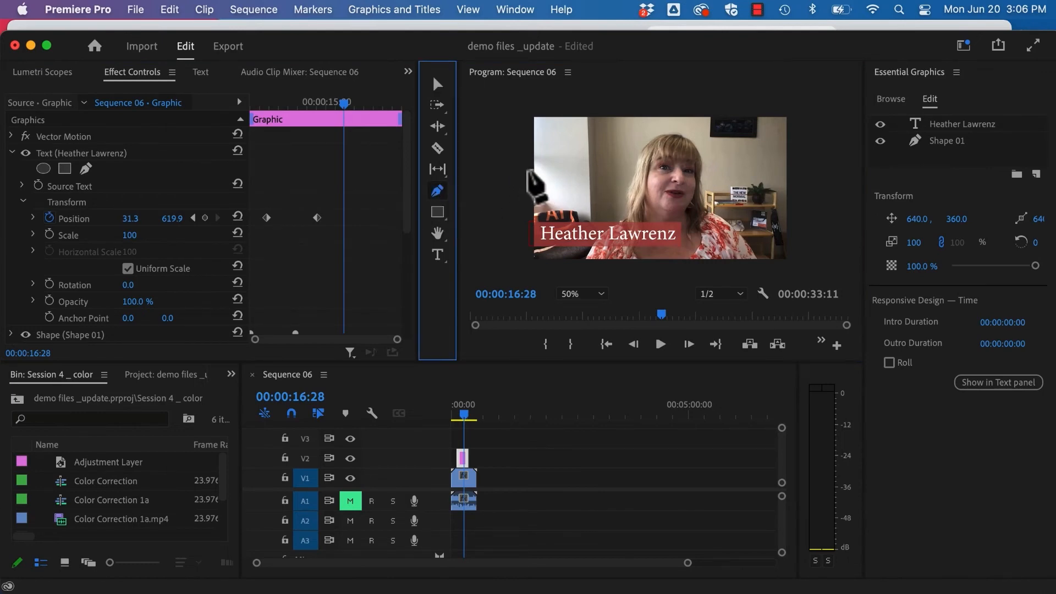
click(529, 169)
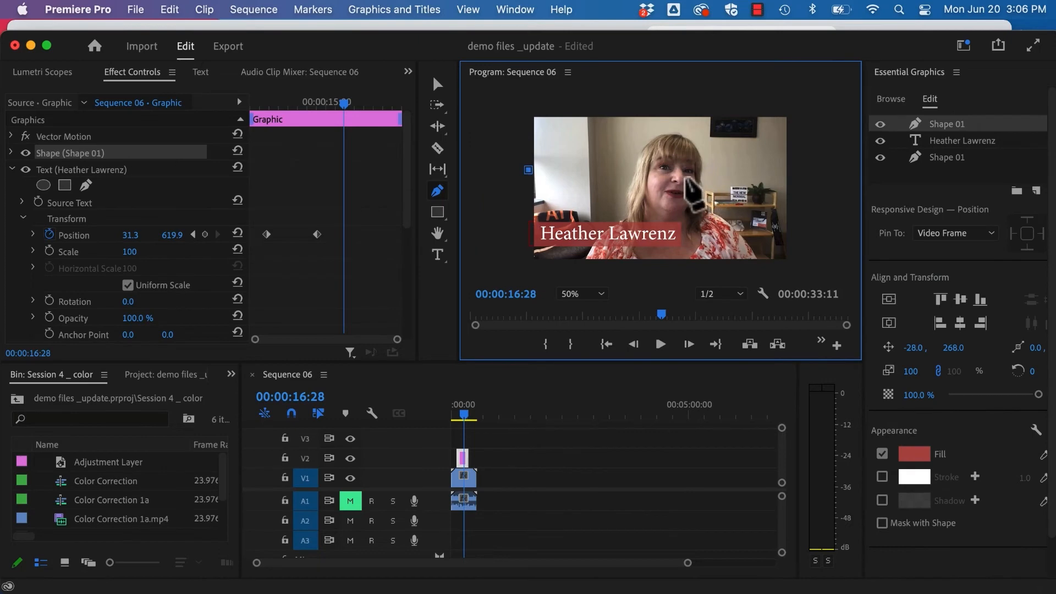
drag(687, 175, 699, 202)
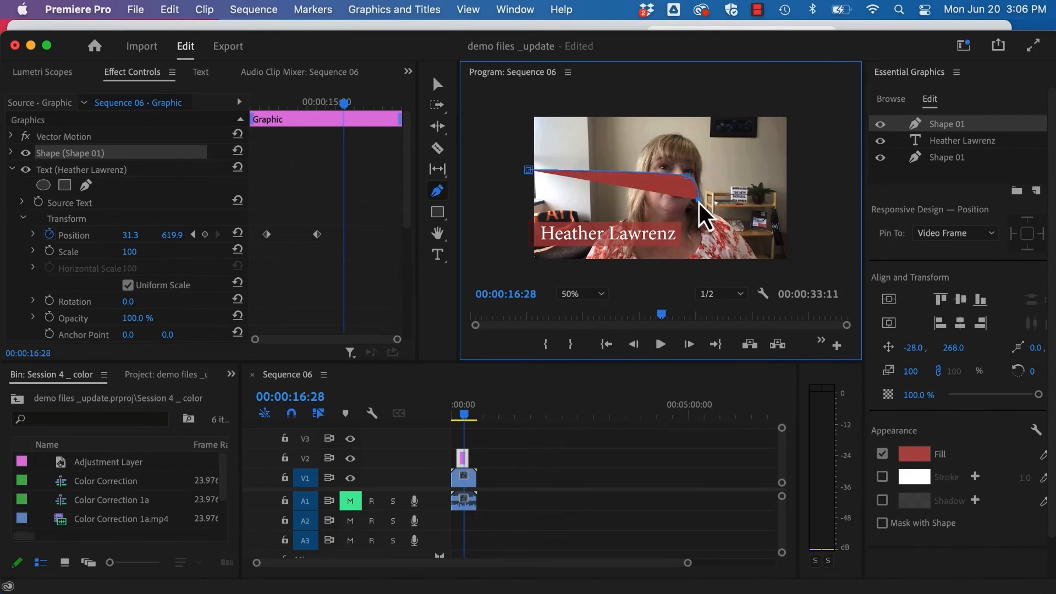
click(584, 201)
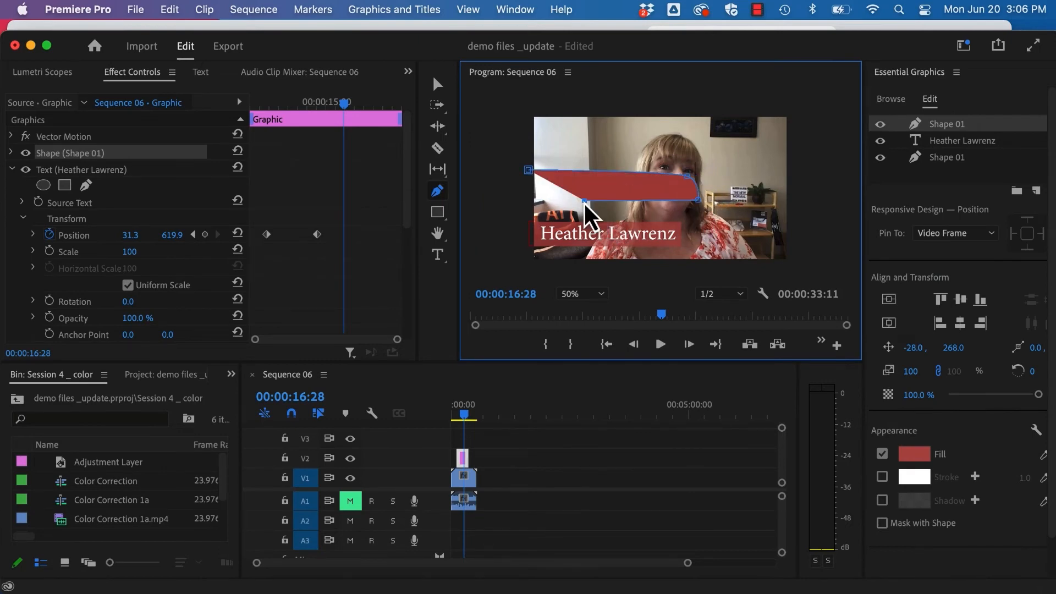
click(524, 192)
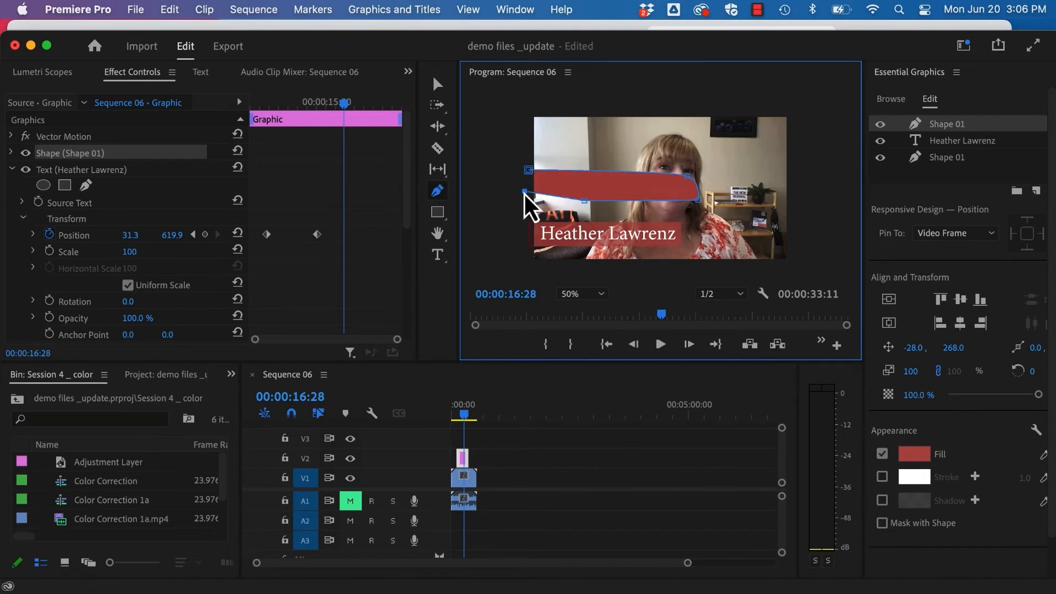
click(528, 170)
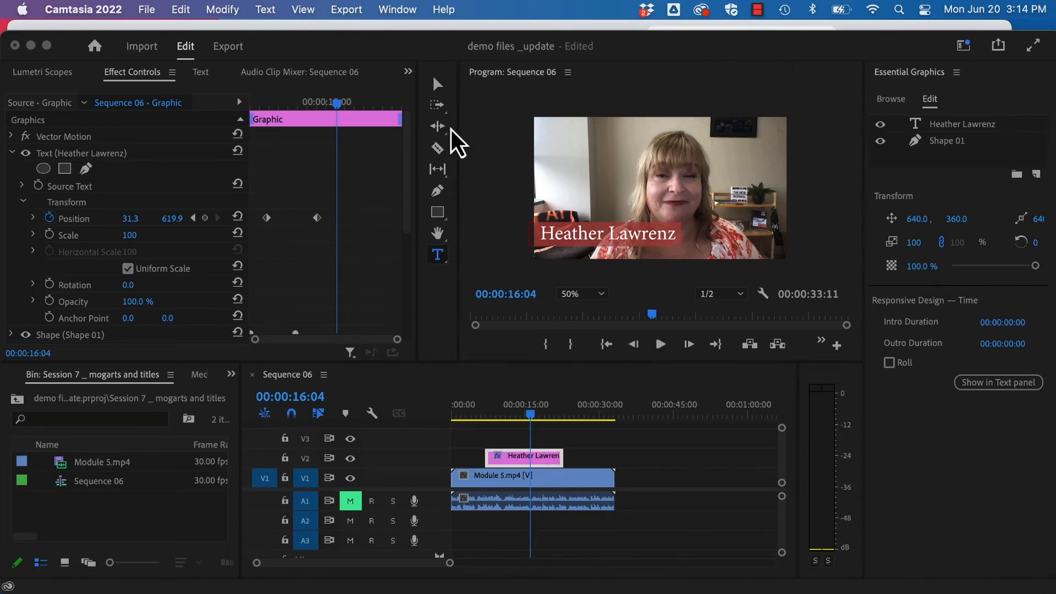
- Upgrade the selected lower-third title clip on V2 to a source graphic
click(446, 48)
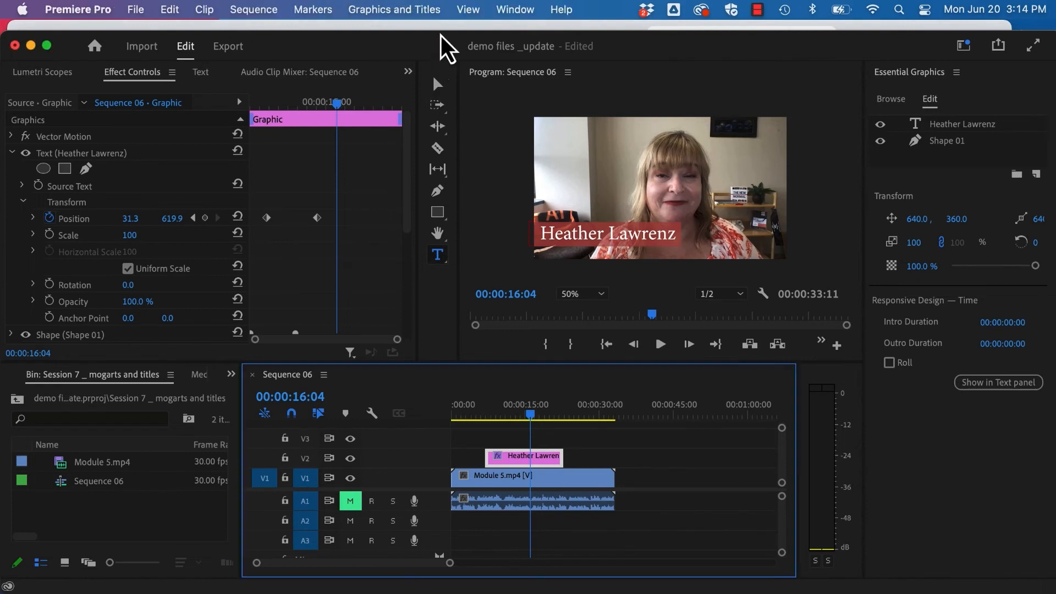
click(404, 9)
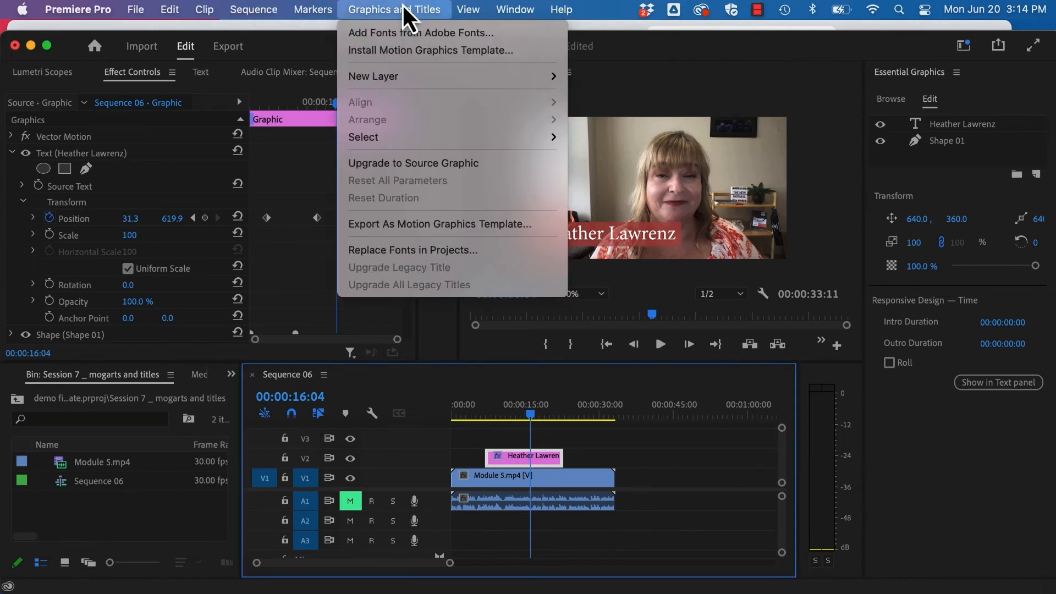
click(392, 163)
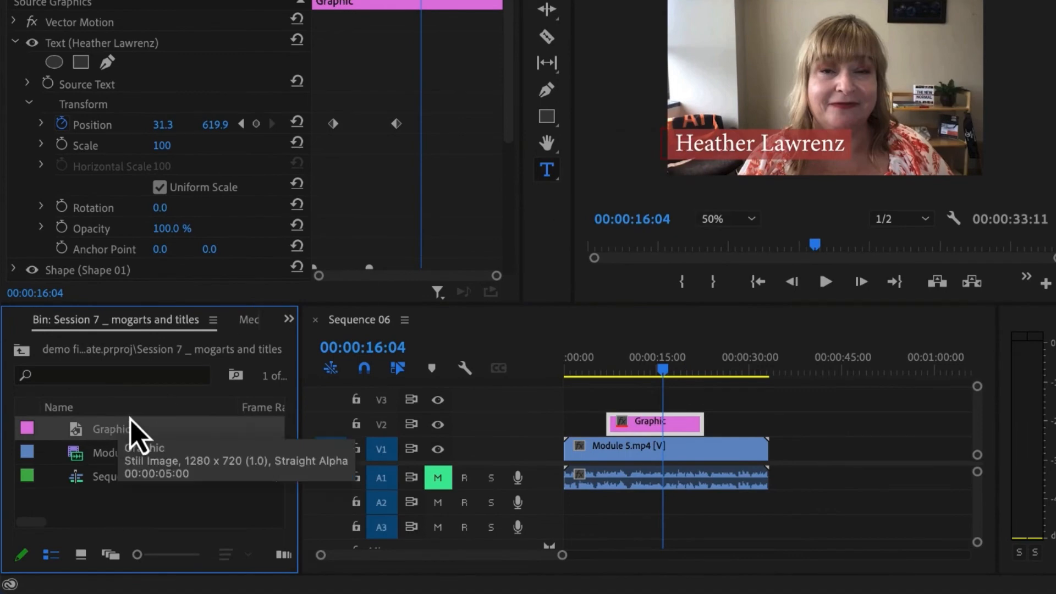
- Rename the new source graphic in the bin as "Original" followed by the presenter's first name
right_click(124, 434)
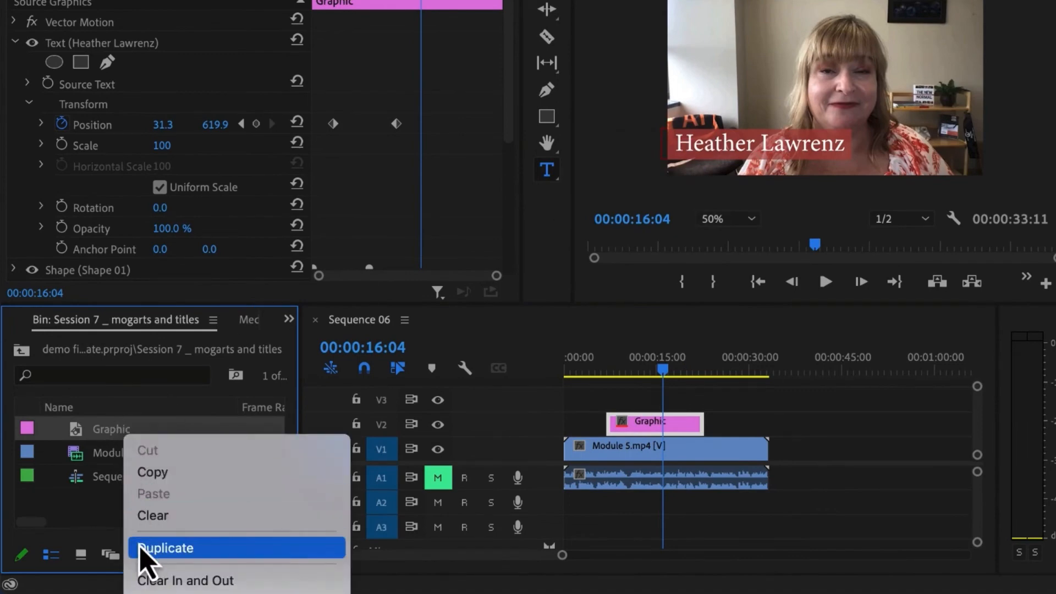
scroll(165, 583, down, 10)
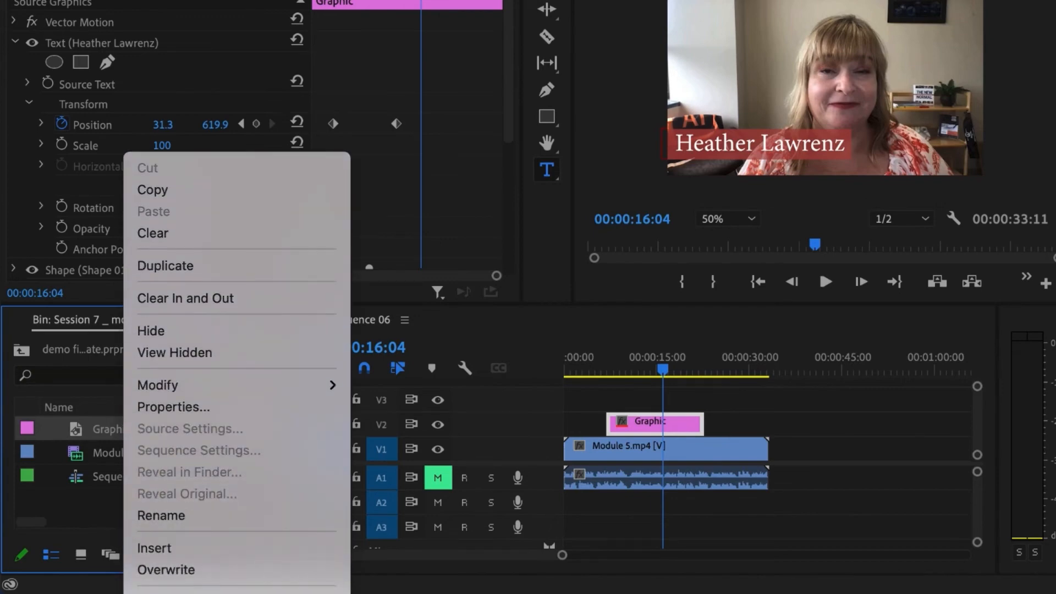
click(220, 520)
text(Original Heather)
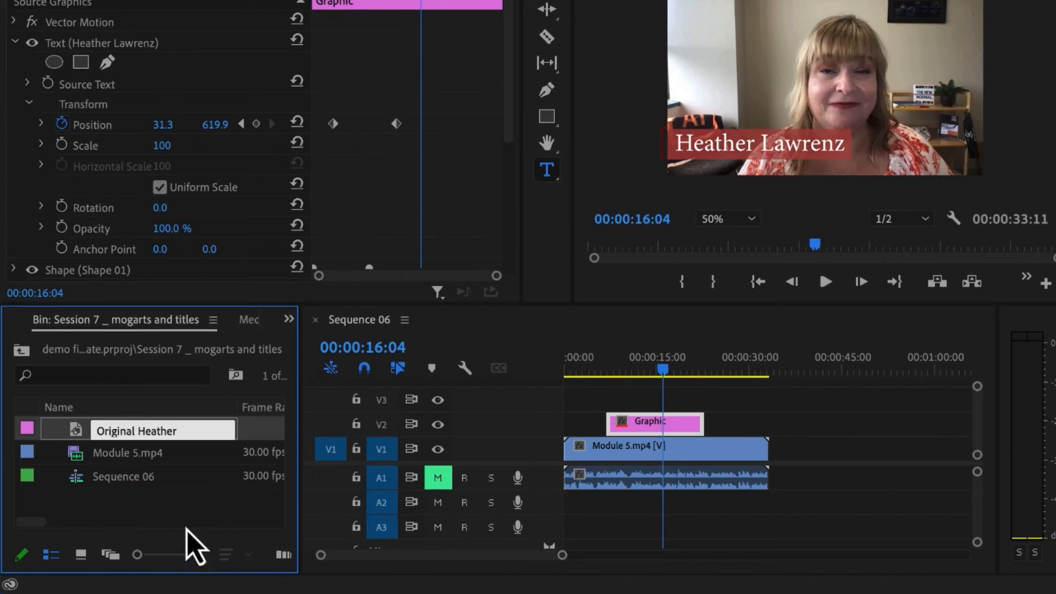
key(Return)
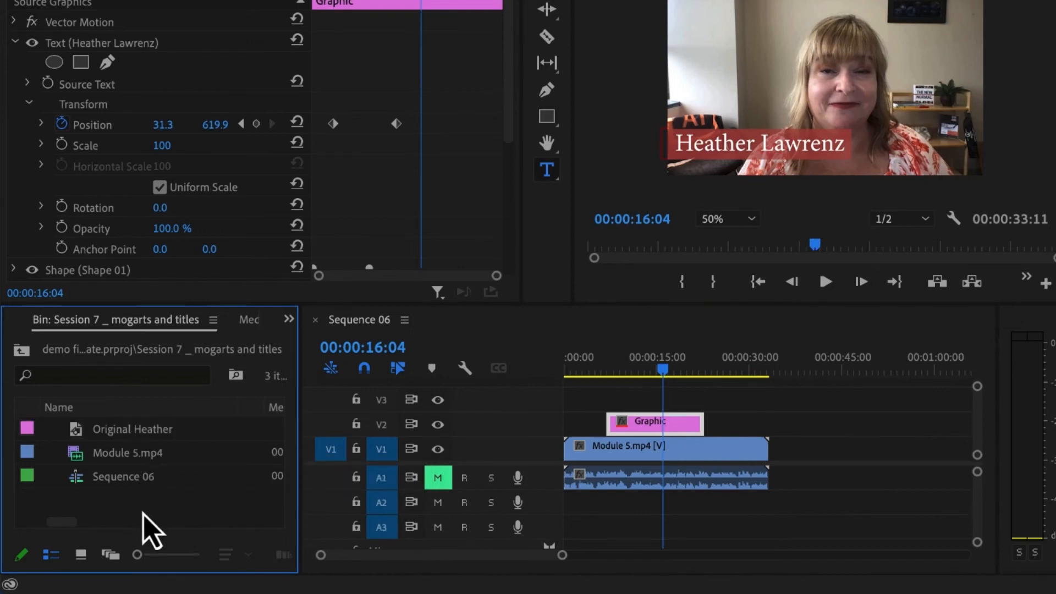
- Duplicate the renamed source graphic in the project bin
right_click(137, 434)
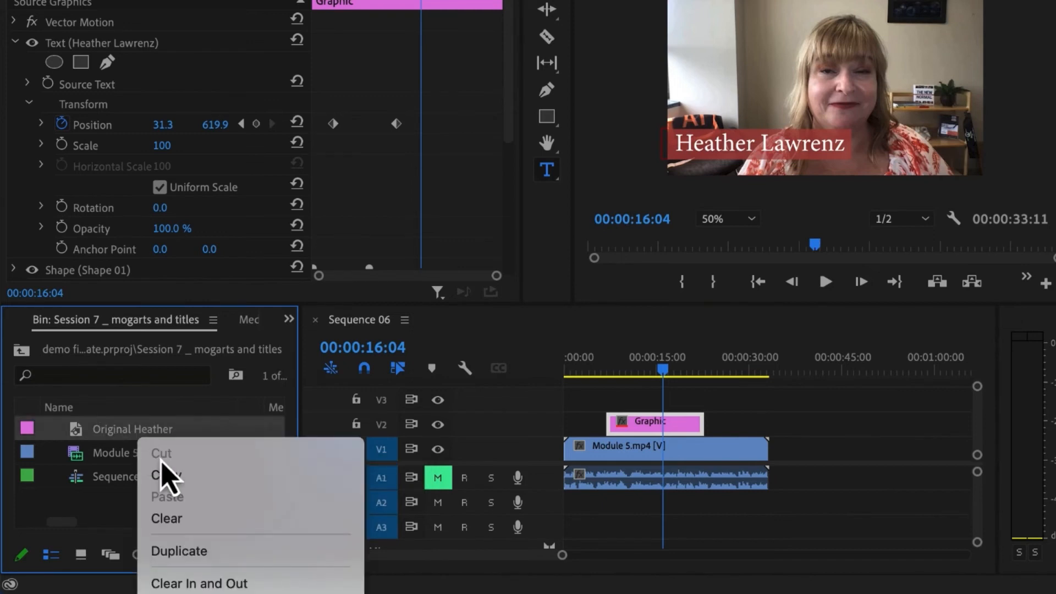
click(208, 465)
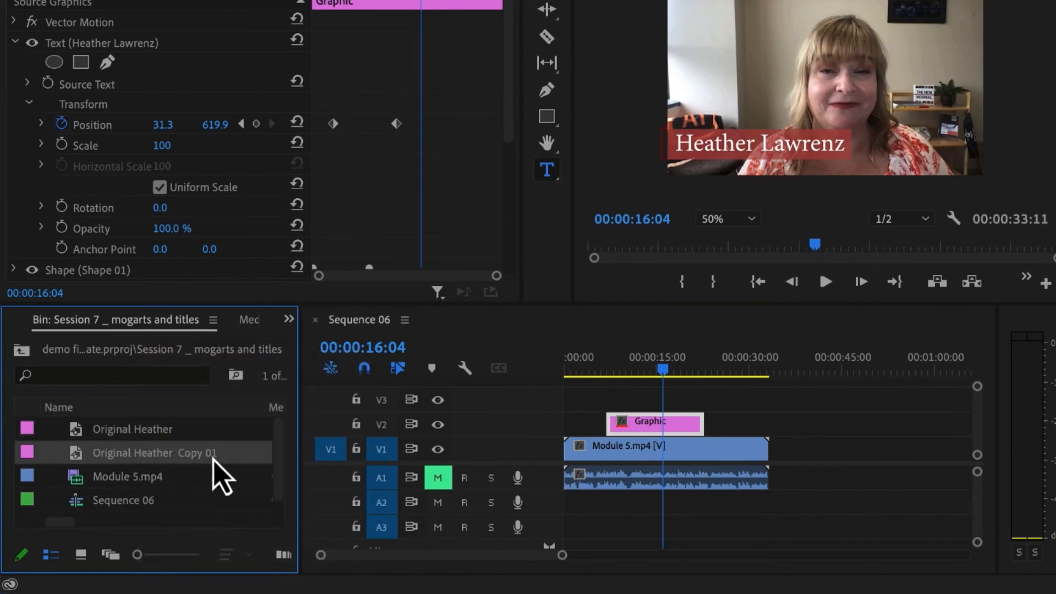
right_click(213, 462)
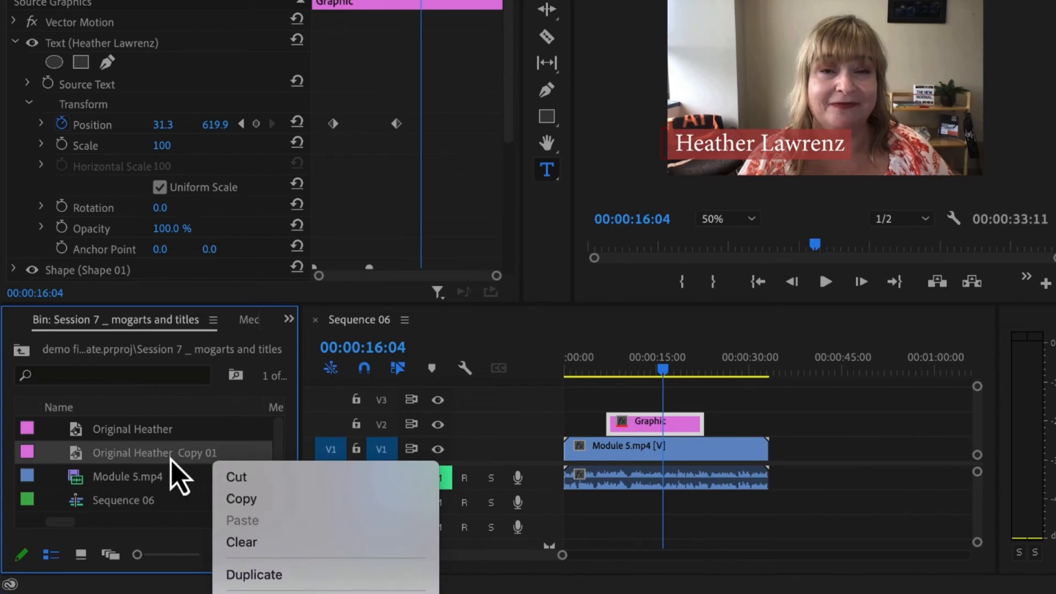
click(171, 459)
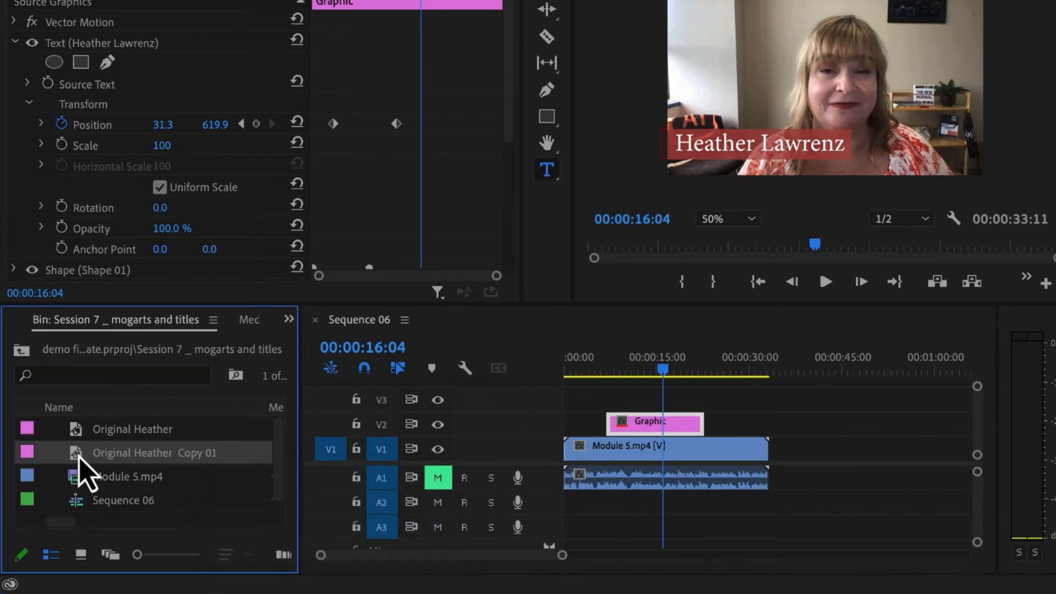
- Place the duplicated graphic on V2 directly after the first title and extend it to the end of the Module 5.mp4 clip
drag(79, 458, 714, 418)
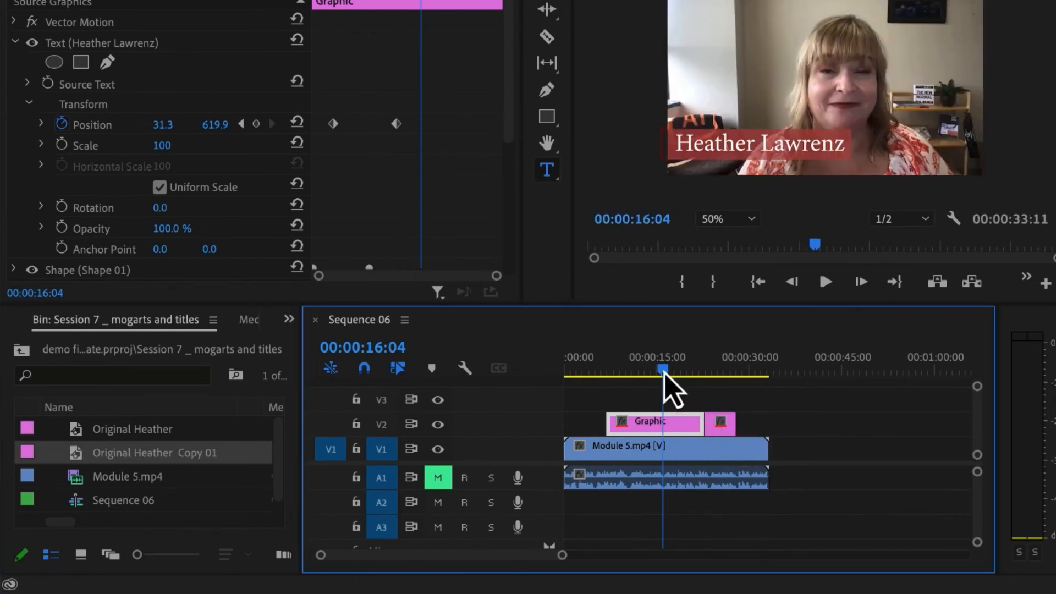
drag(666, 371, 722, 375)
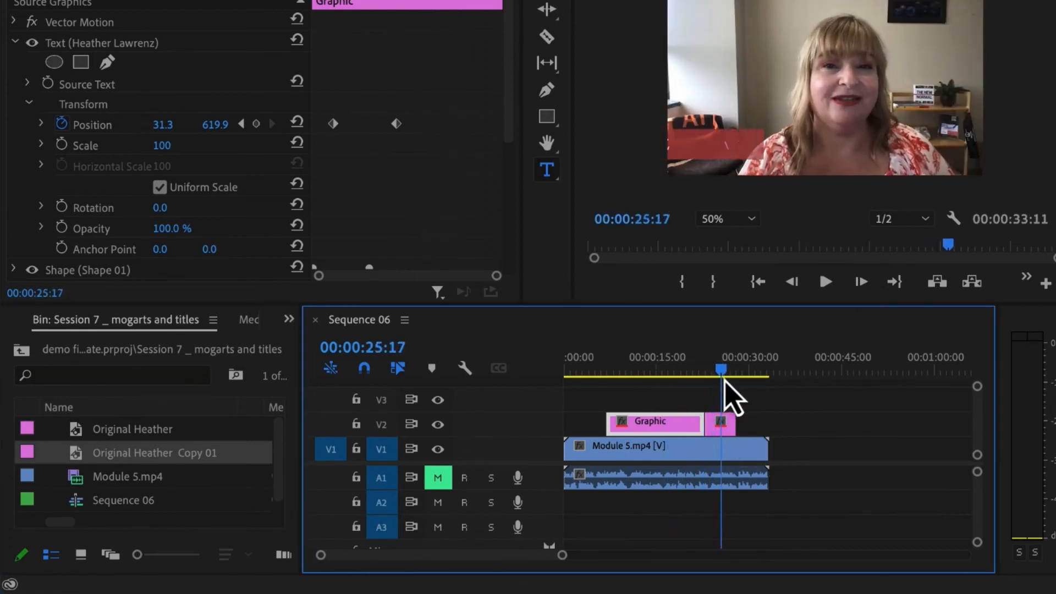
drag(723, 421, 773, 426)
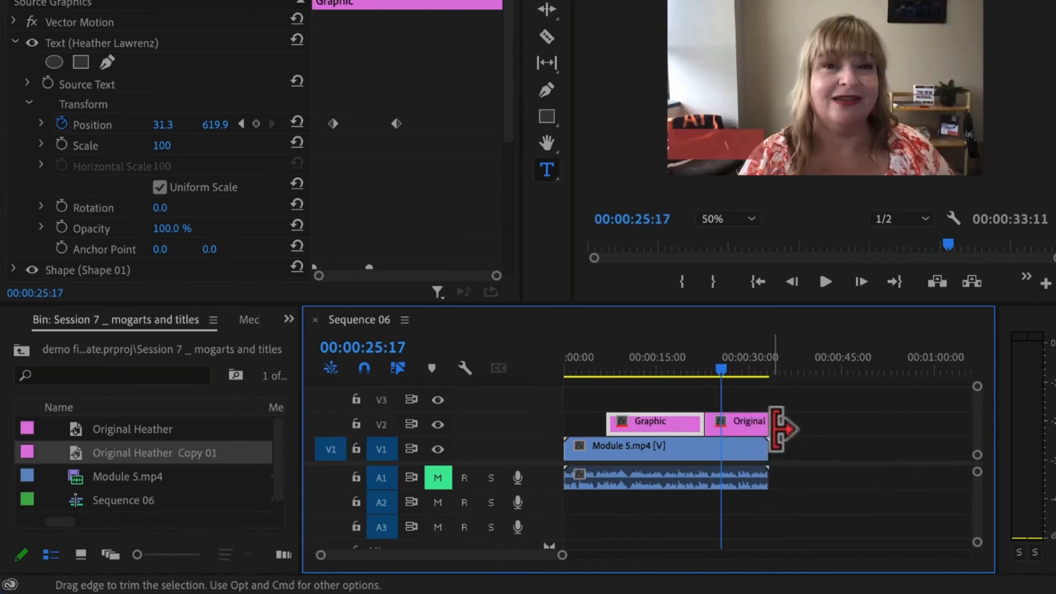
- At 00:00:30:06, replace the name text in the duplicated title clip with "Jayhawk" and check it around that frame
drag(725, 379, 753, 378)
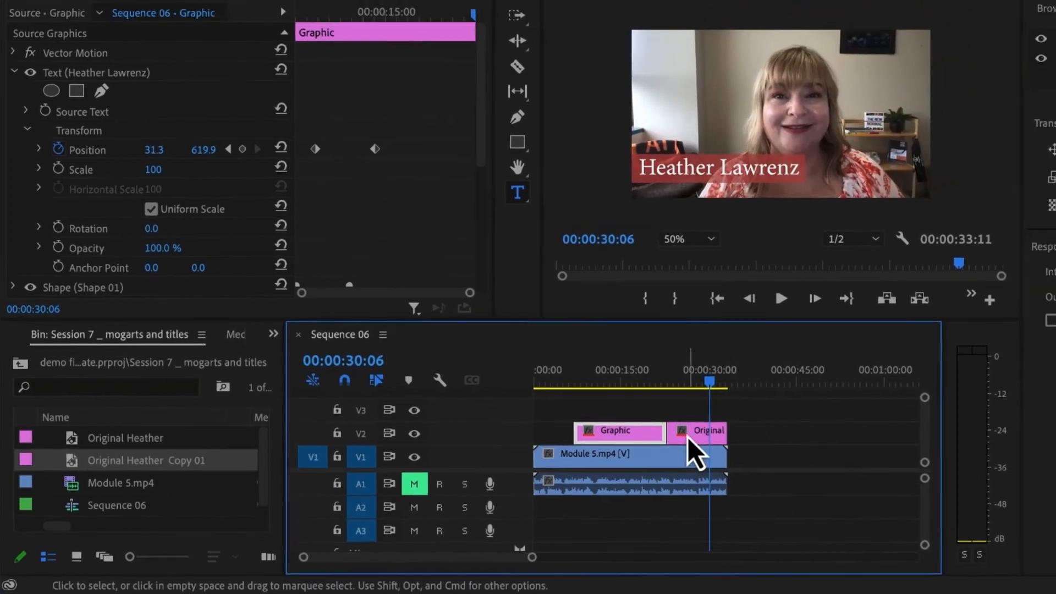
click(729, 428)
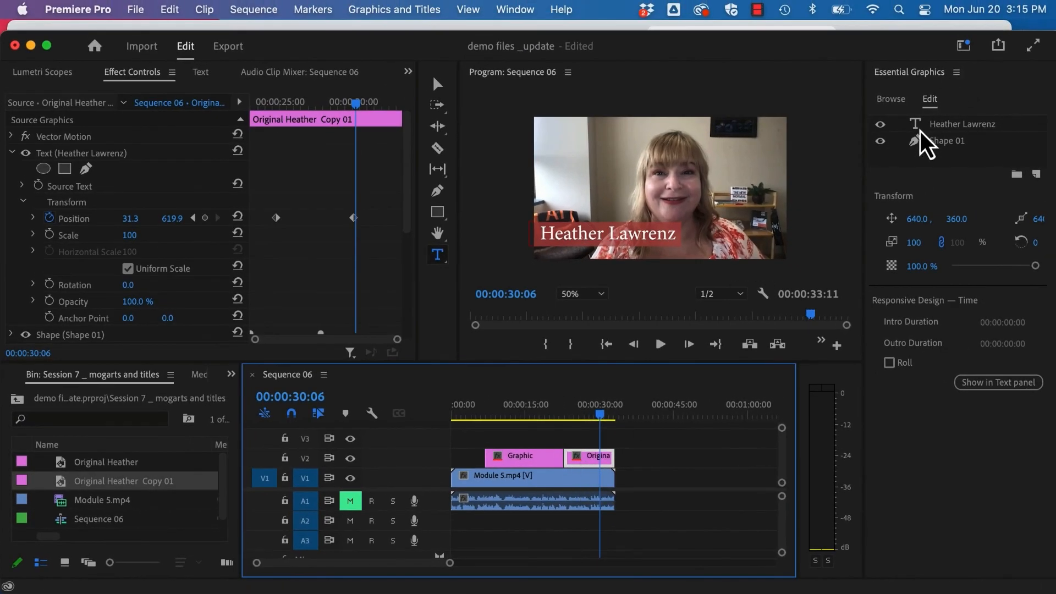
click(937, 126)
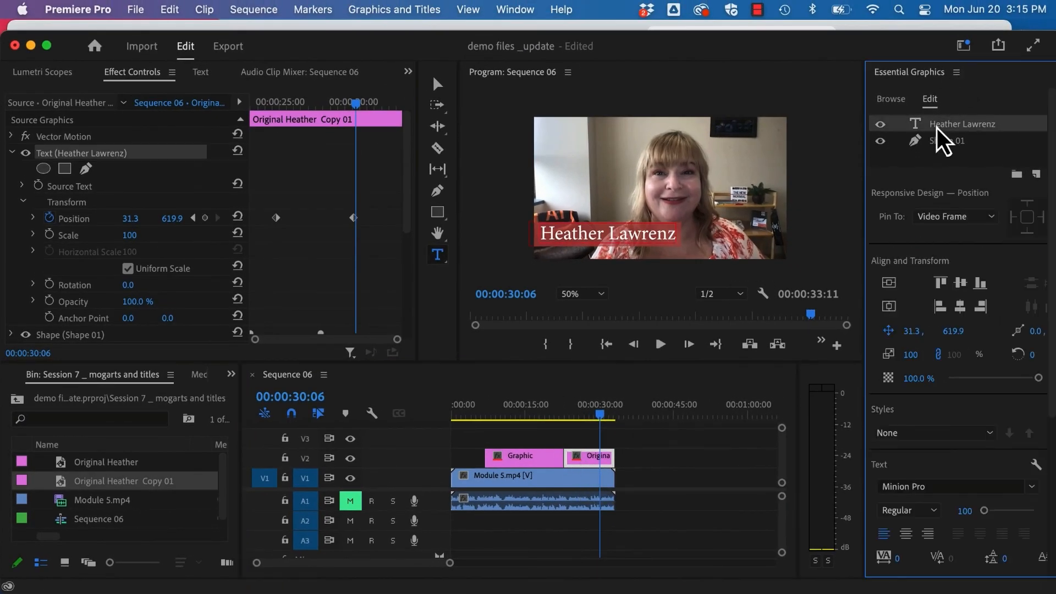
drag(937, 127, 526, 251)
click(526, 256)
text(Jayhawk)
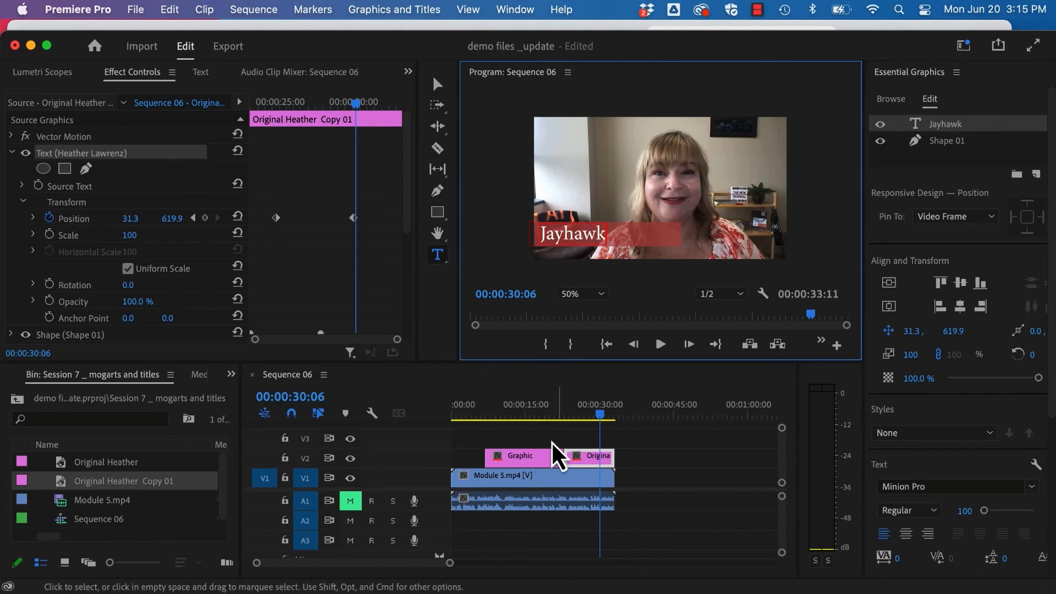
click(601, 418)
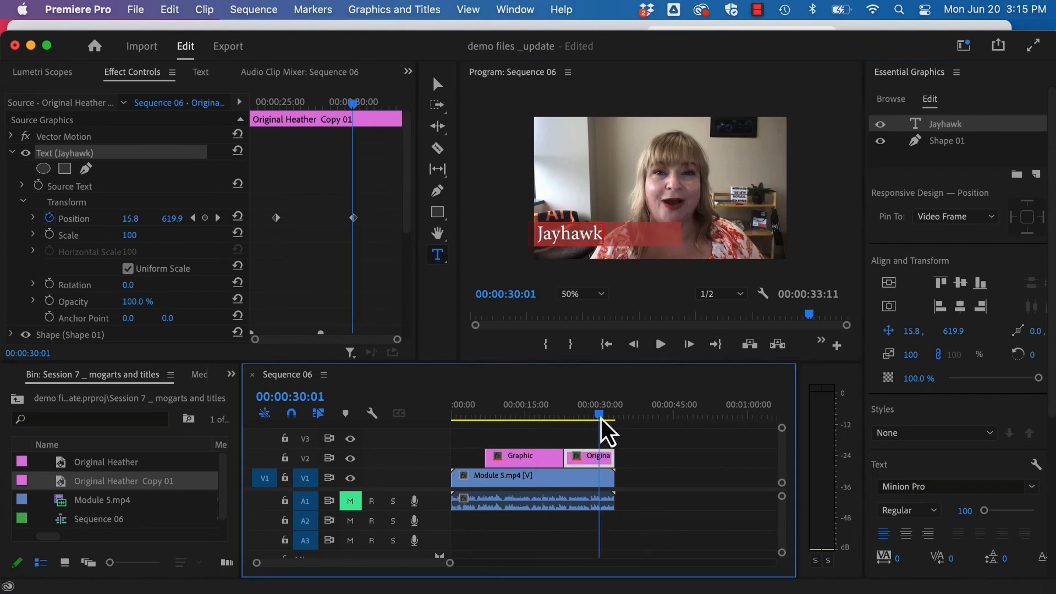
mouse_move(601, 418)
mouse_down()
mouse_move(501, 418)
mouse_move(601, 418)
mouse_up()
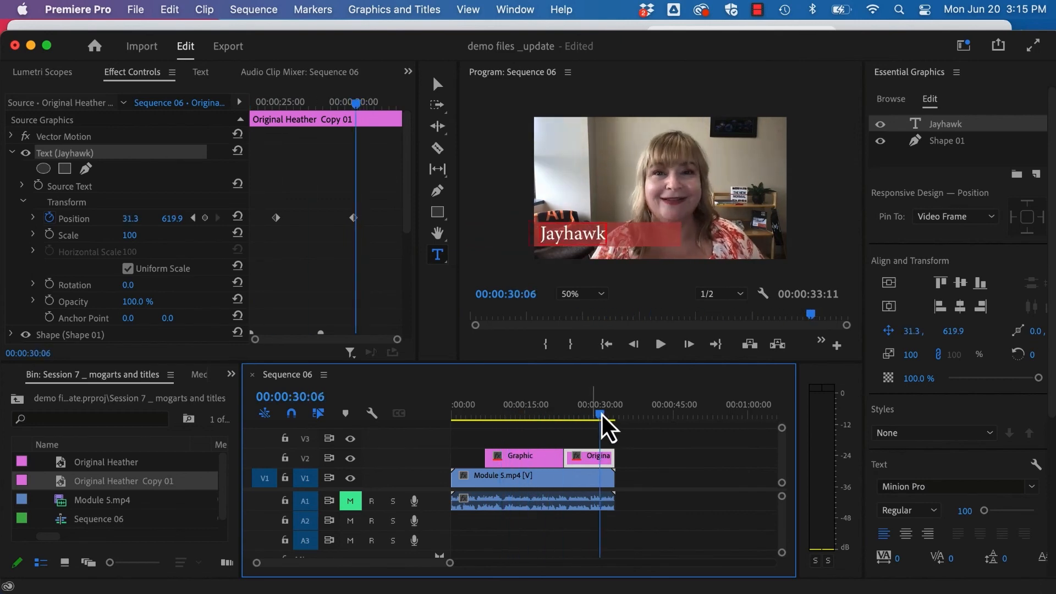
- Rename the duplicated source graphic in the bin as "Jayhawk"
right_click(114, 491)
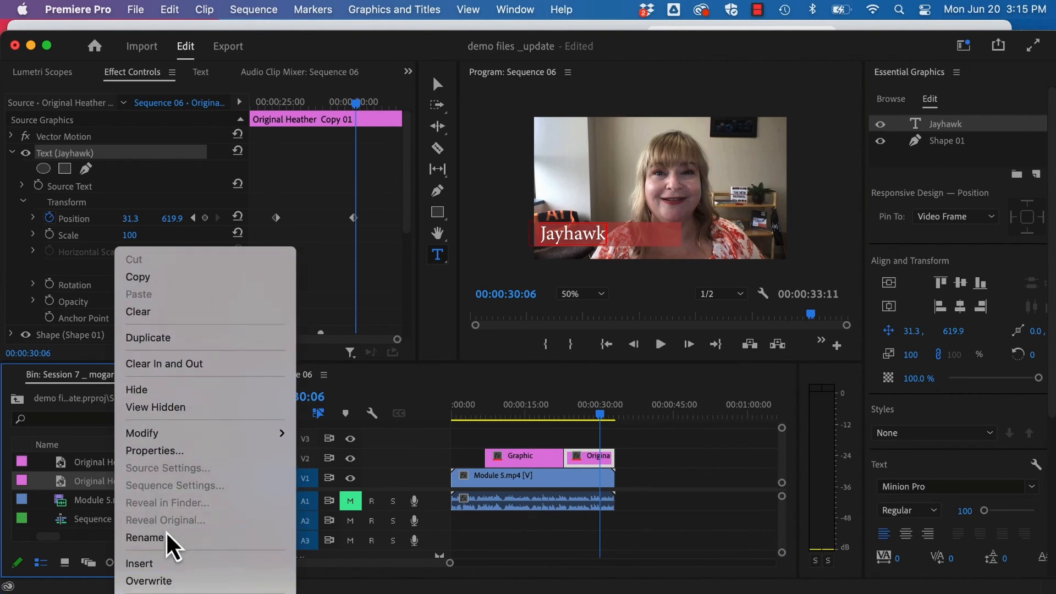
click(168, 537)
text(Jayhawk)
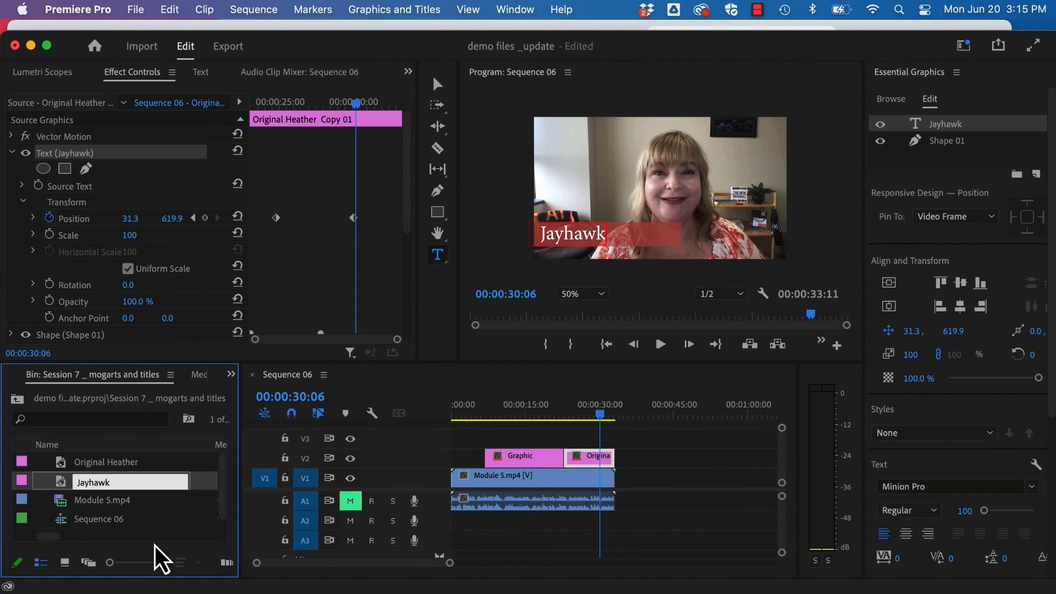
click(126, 545)
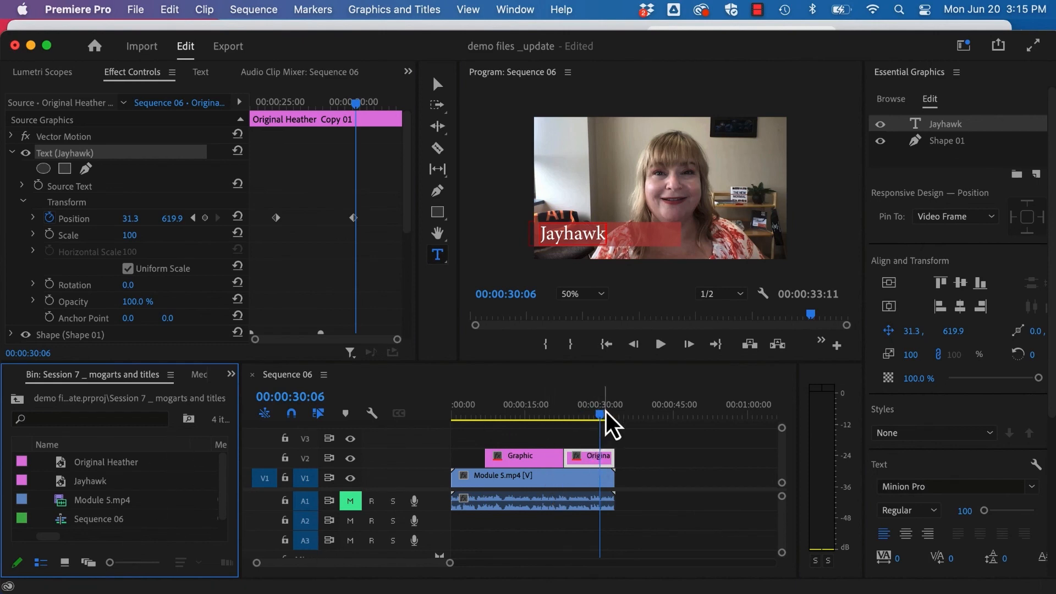
- Search the local motion graphics templates for "titles" and look at the template import dialog without importing a file
click(888, 102)
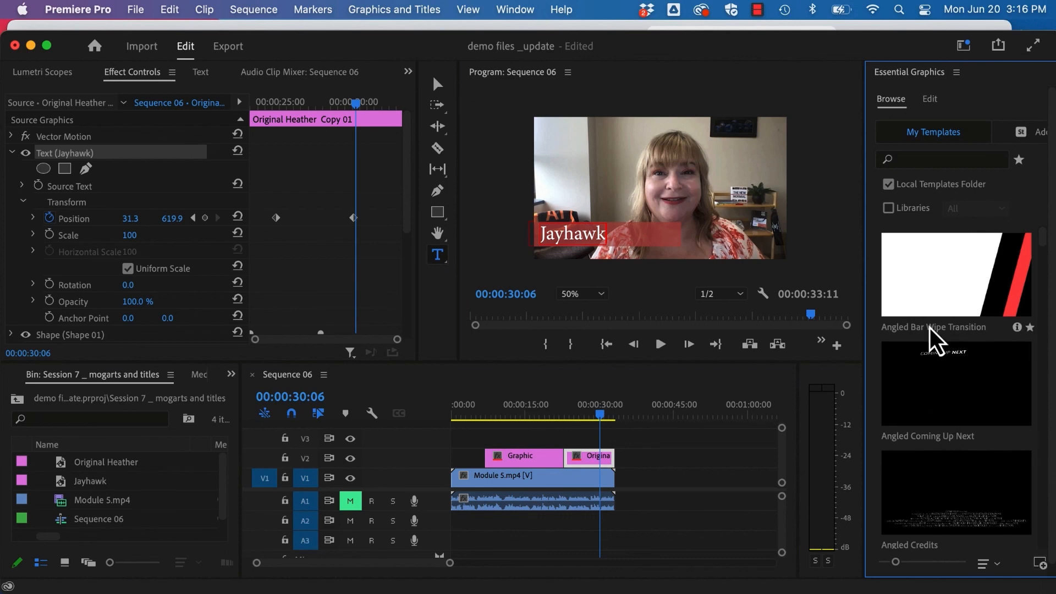
click(909, 163)
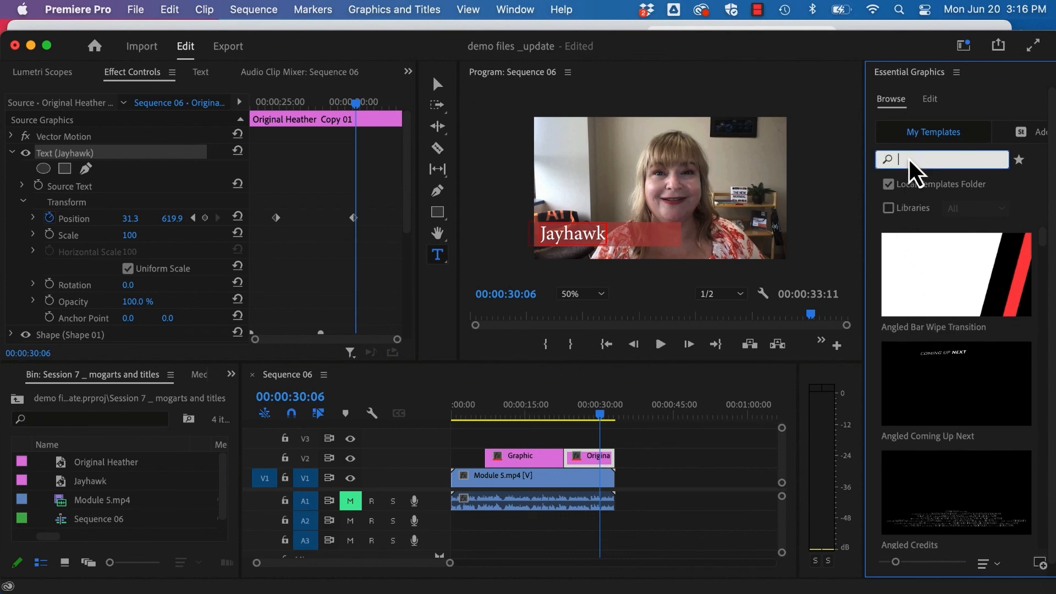
text(titles)
key(Return)
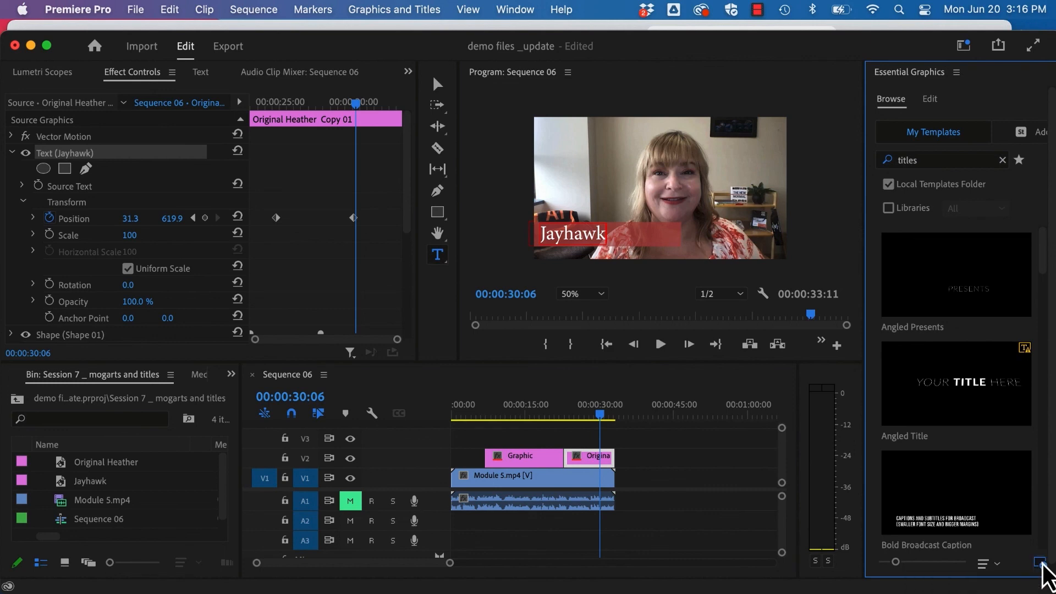
click(1040, 564)
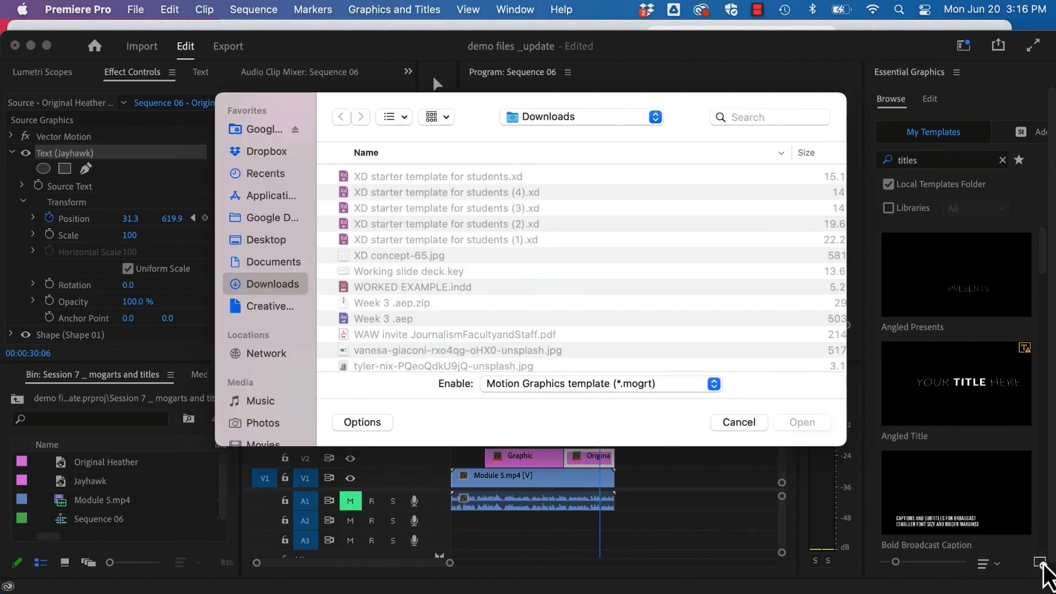
click(739, 422)
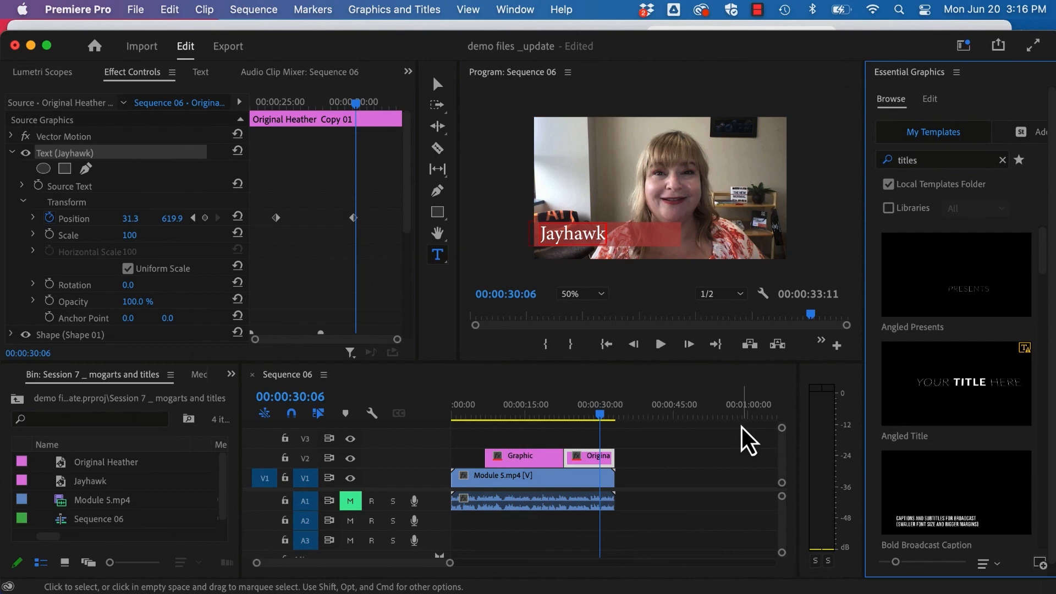